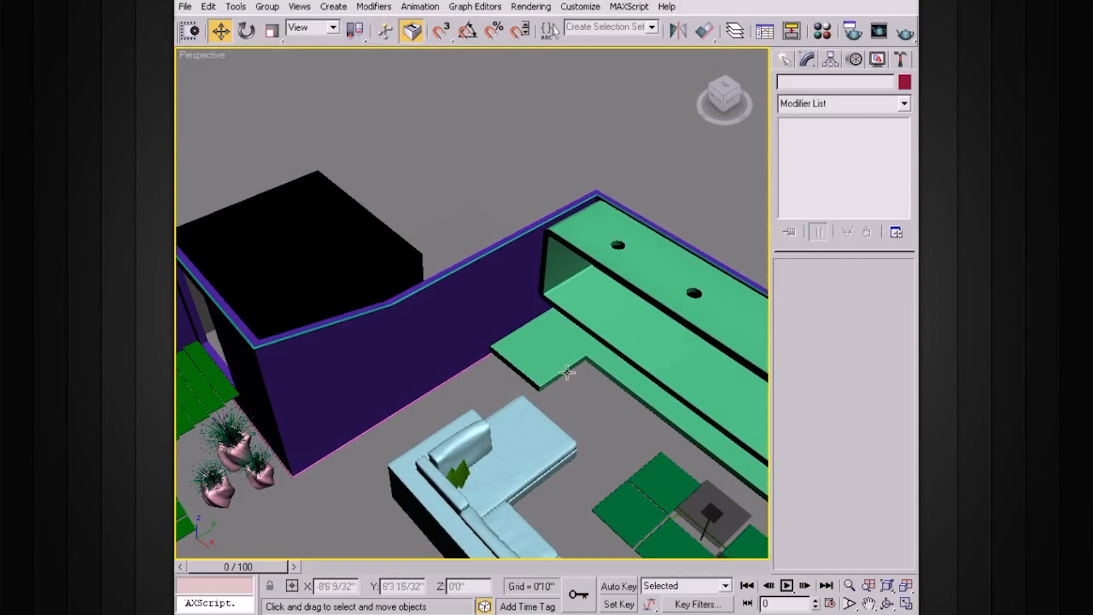
In the top view, draw a box about 1'10" by 1'10" and 1'5" high between the green bench and the sofa
key("alt+w")
left_click(332, 121)
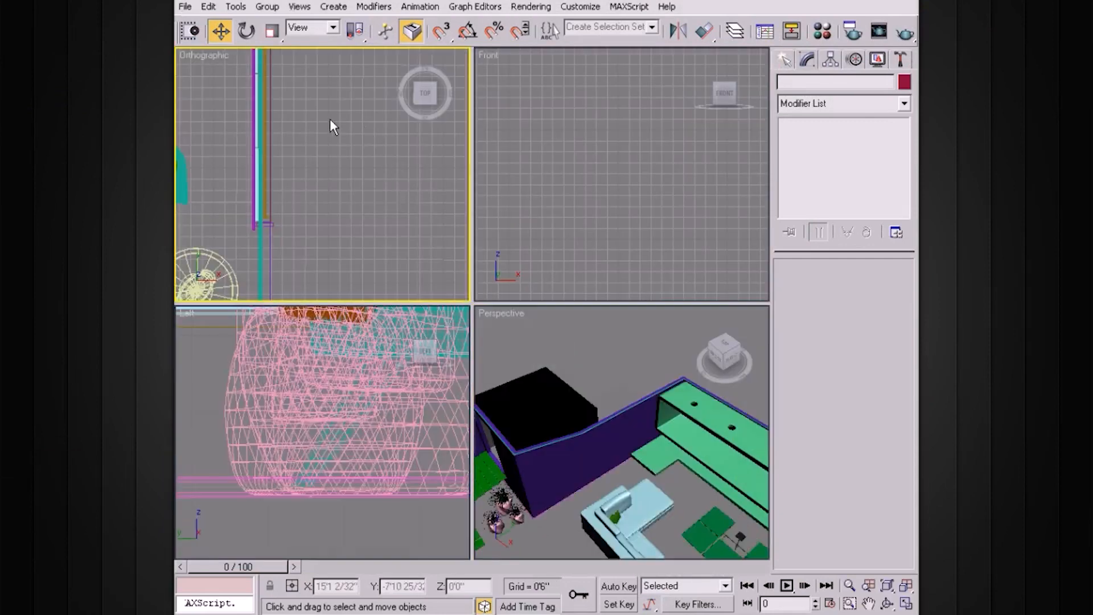
key("alt+w")
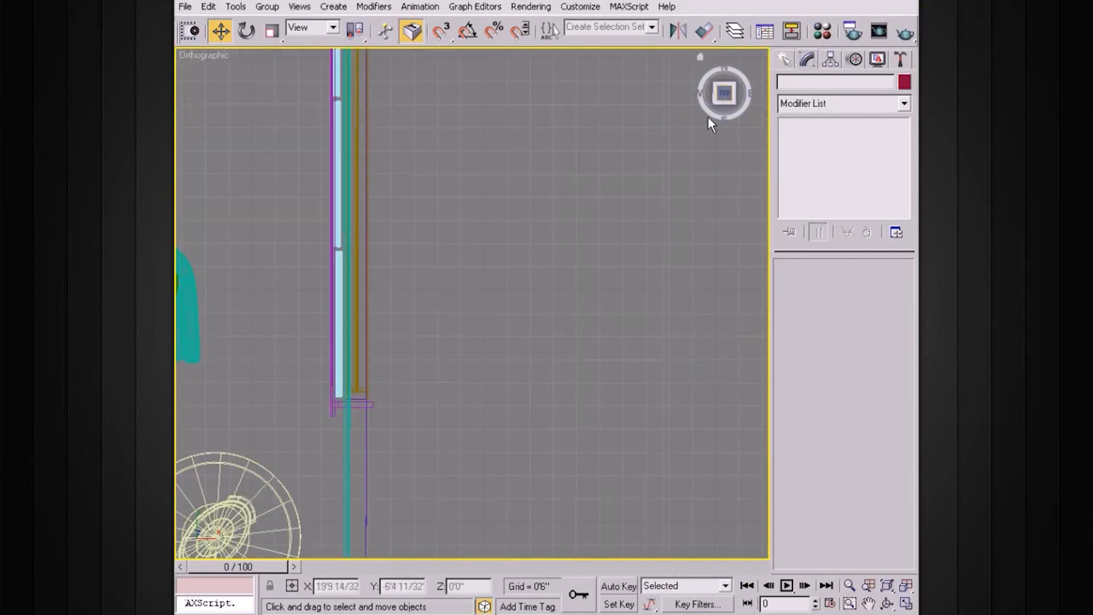
scroll(556, 264, "down", 3)
middle_click_drag(336, 269, 559, 270)
middle_click_drag(431, 185, 432, 298)
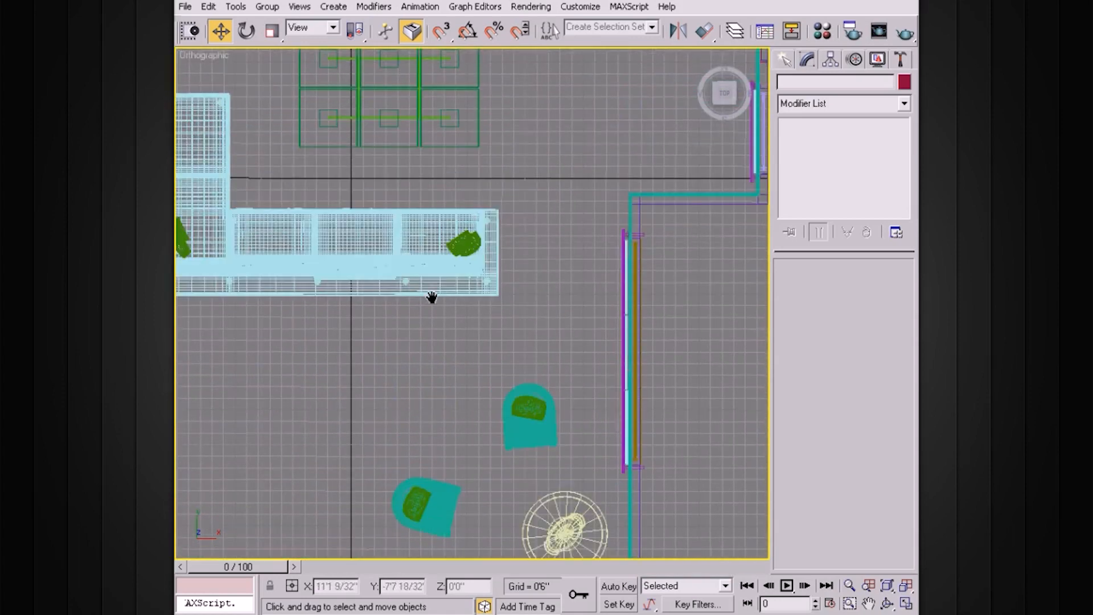
middle_click_drag(317, 297, 667, 303)
middle_click_drag(564, 229, 571, 358)
scroll(500, 251, "up", 2)
middle_click_drag(500, 251, 510, 305)
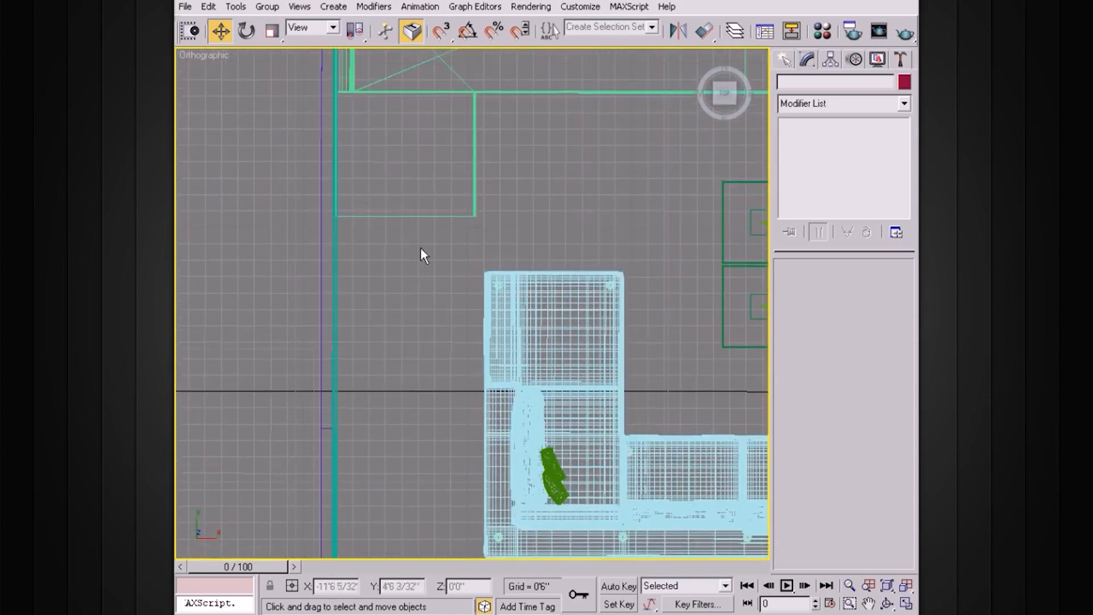
left_click(786, 60)
left_click(797, 110)
left_click(808, 117)
left_click(811, 163)
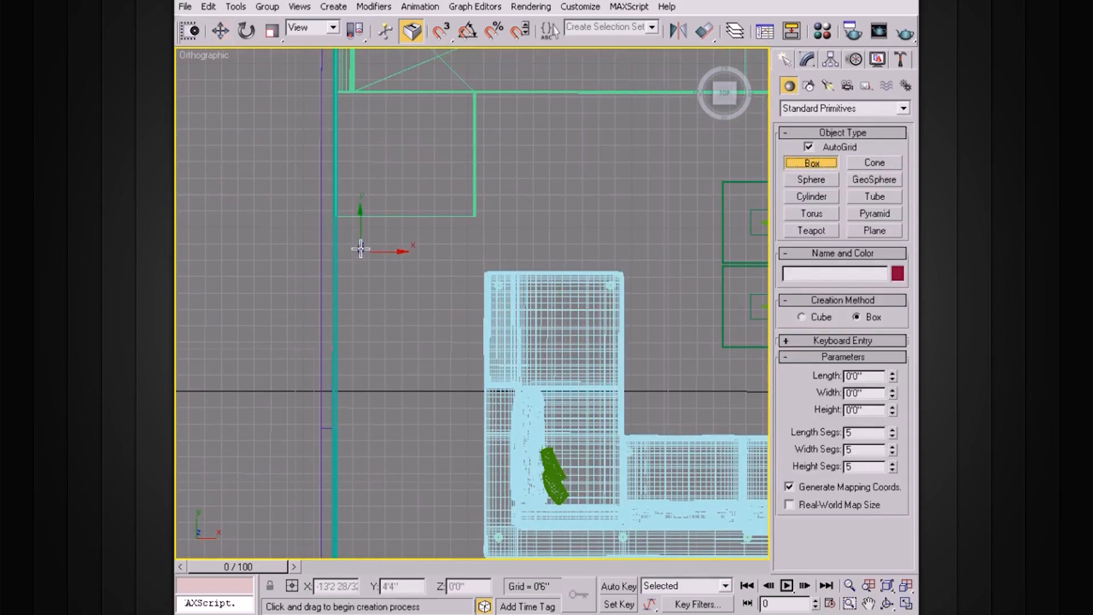
left_click_drag(357, 245, 420, 308)
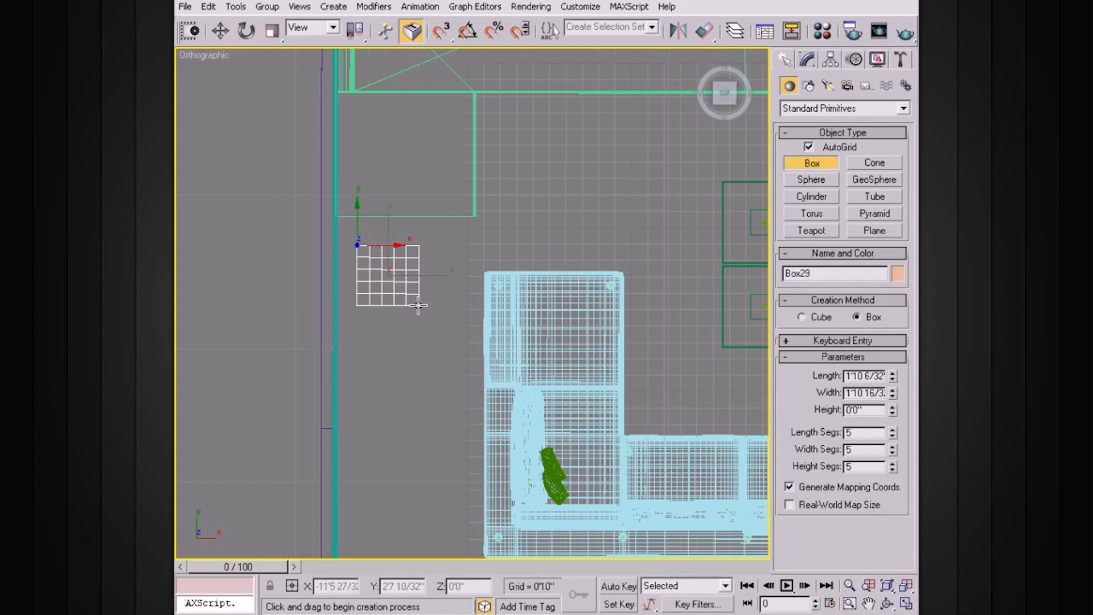
left_click(419, 258)
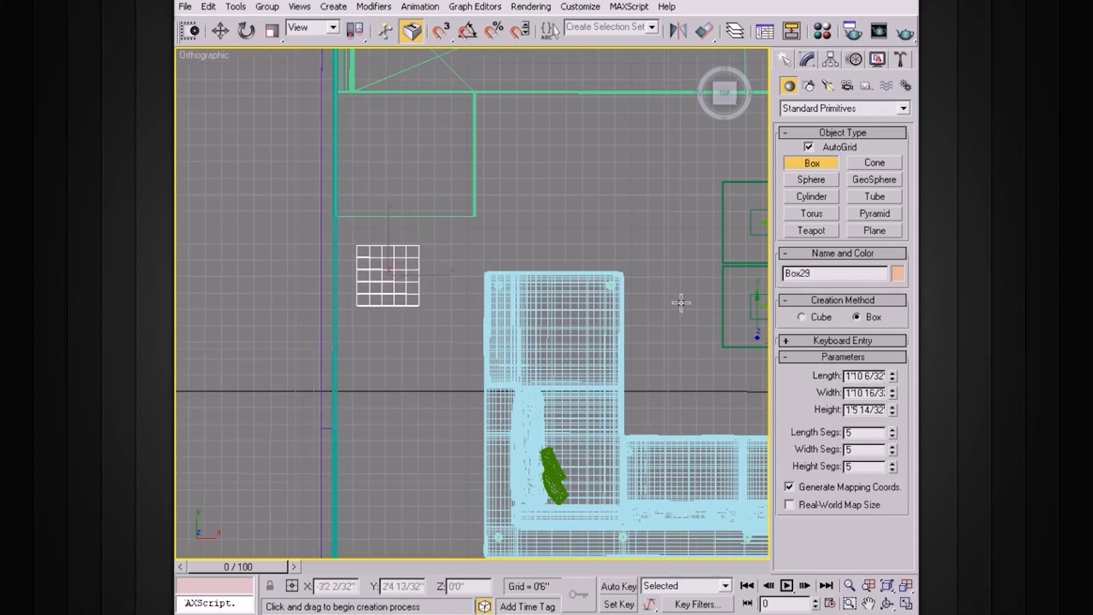
Draw a cylinder with a radius of about 1'1" and a height of about 10" centred on the new box
left_click(828, 200)
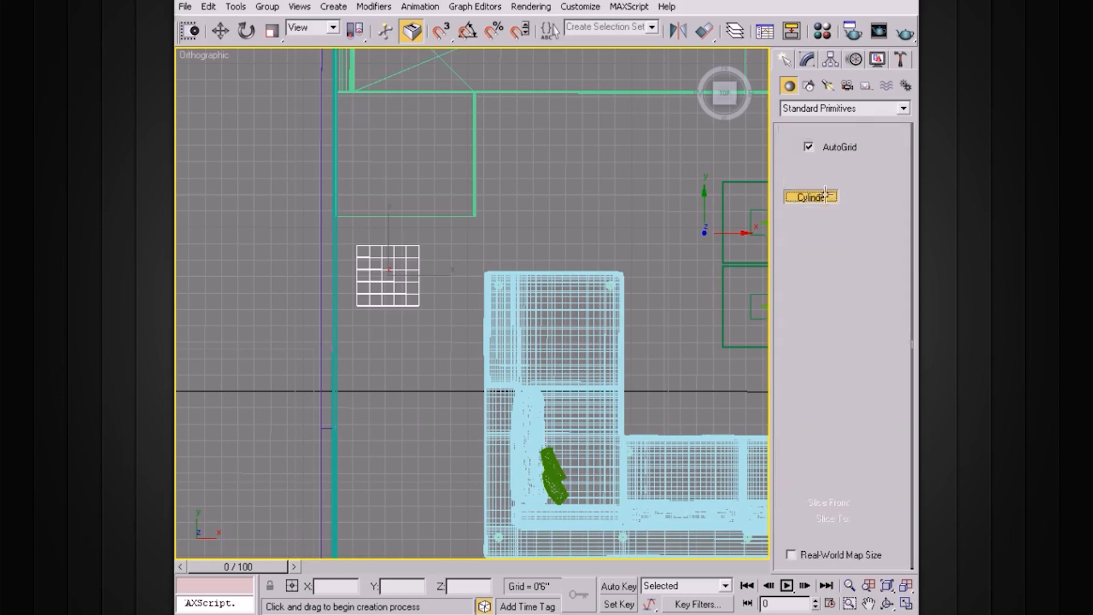
left_click_drag(389, 274, 423, 281)
left_click(414, 256)
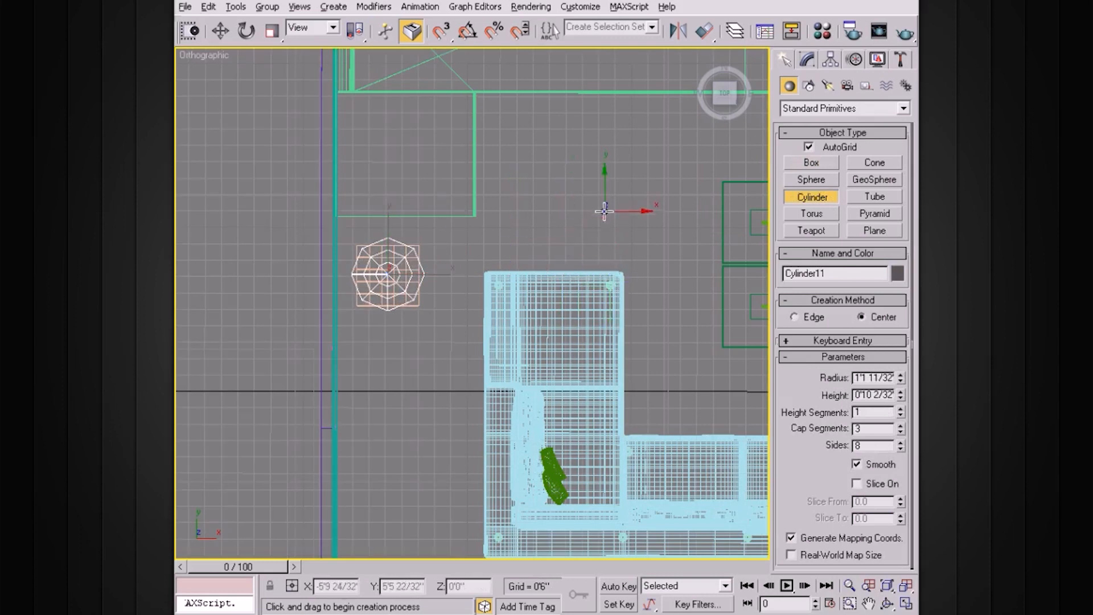
In the perspective view, raise the cylinder vertically so it floats clear above the box
key("alt+w")
right_click(628, 320)
key("alt+w")
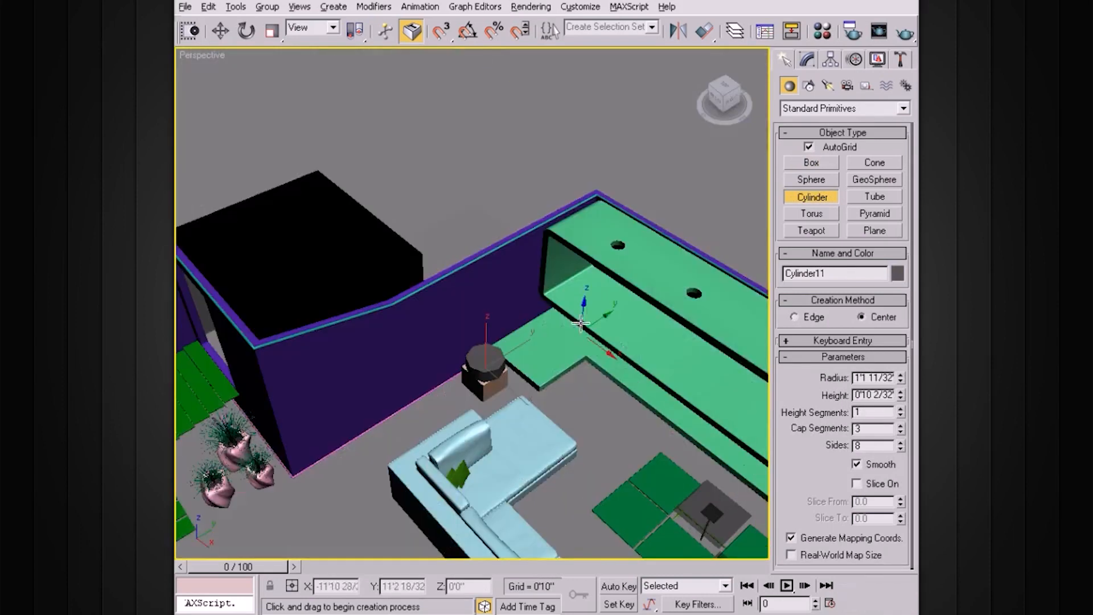
middle_click_drag(581, 322, 576, 303, "alt")
scroll(559, 307, "up", 3)
key("w")
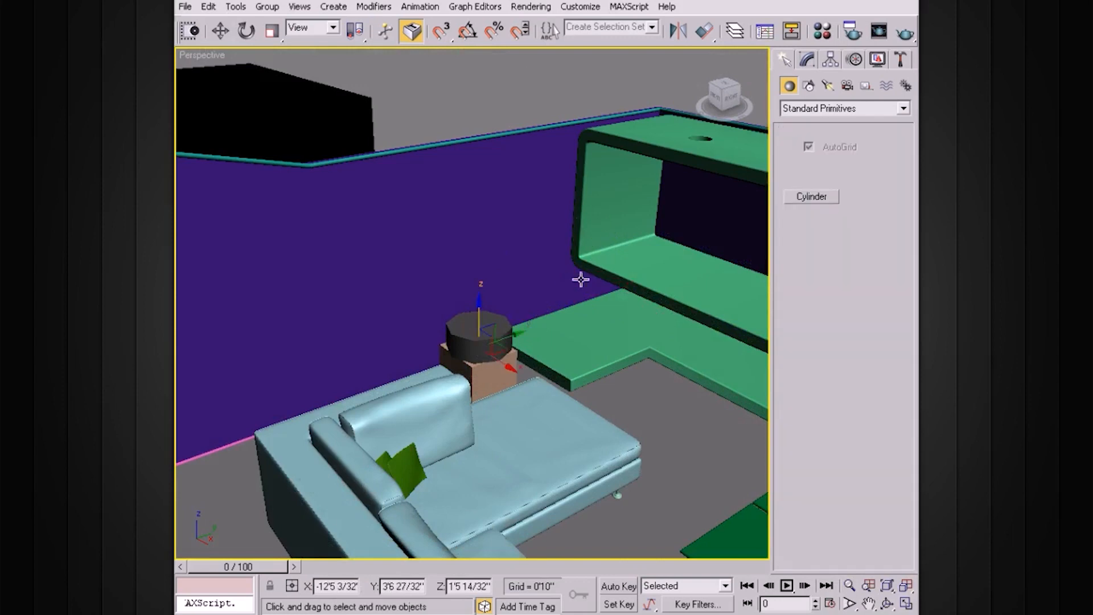
left_click_drag(480, 308, 479, 231)
Scale the box uniformly down to about 84% and the cylinder to about 71%
left_click(481, 356)
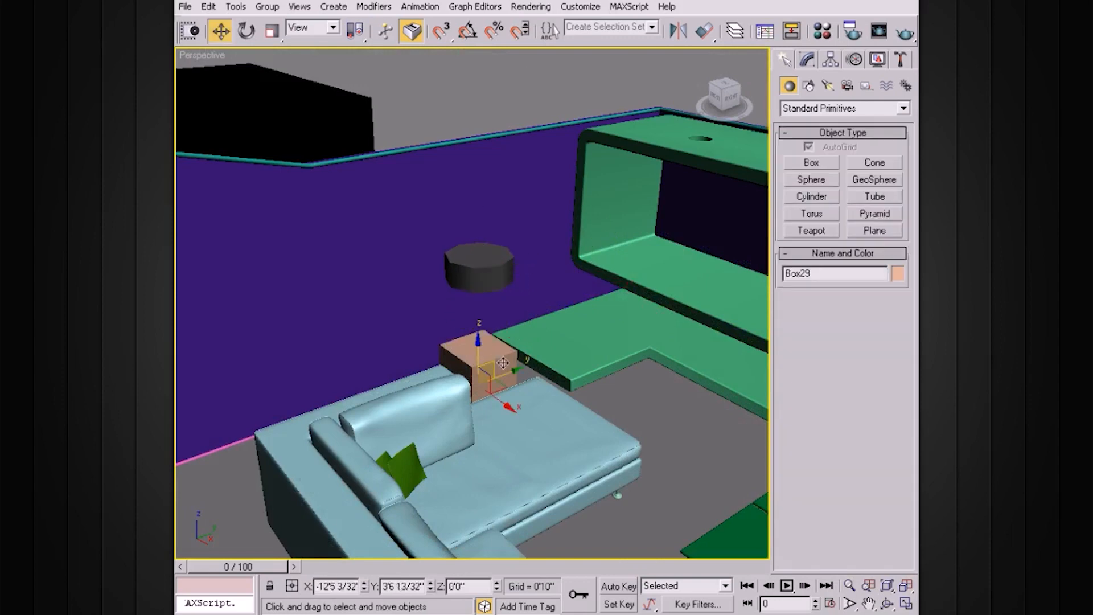
key("r")
left_click_drag(480, 390, 460, 420)
left_click_drag(496, 285, 461, 313)
Select the box below the cylinder, display edged faces in the viewport and open the box's parameters for editing
scroll(547, 315, "up", 5)
scroll(561, 324, "down", 1)
middle_click_drag(564, 332, 593, 227)
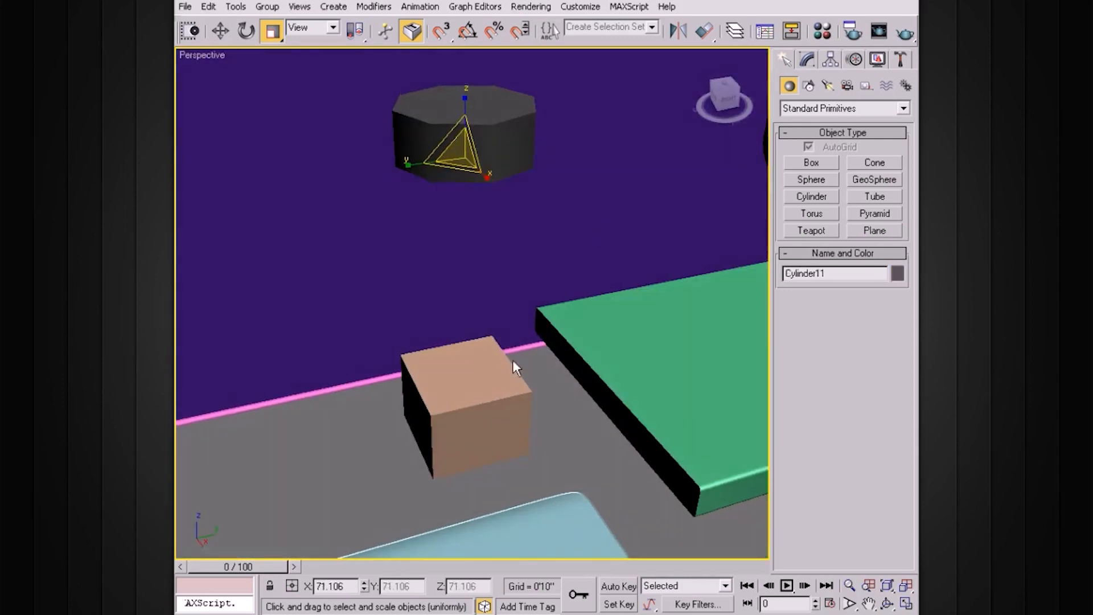
middle_click_drag(489, 135, 512, 362, "alt")
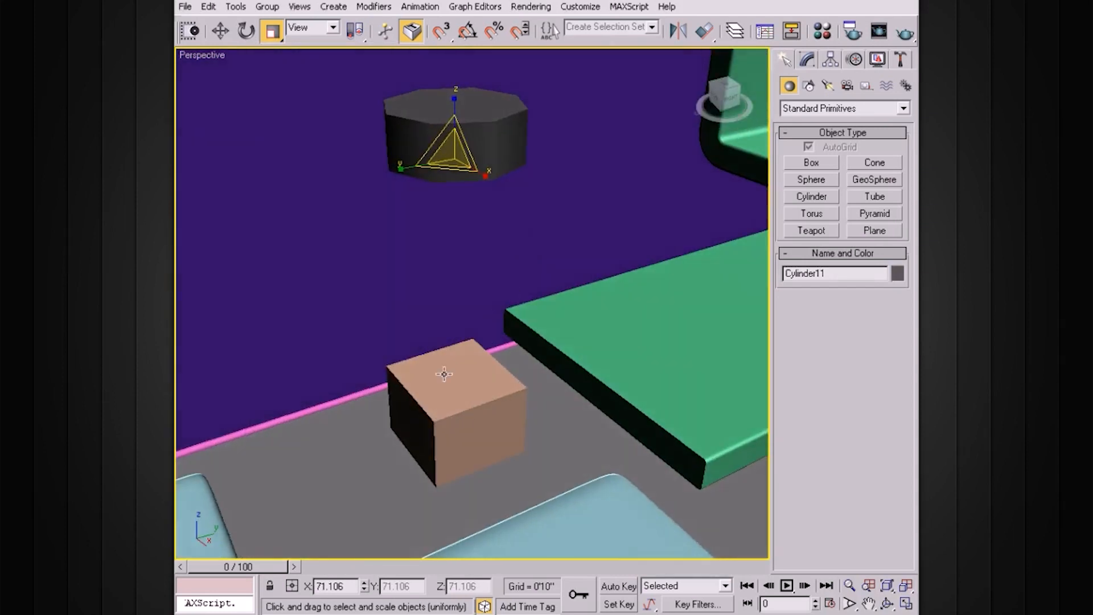
middle_click_drag(479, 247, 525, 434, "alt")
left_click(500, 425)
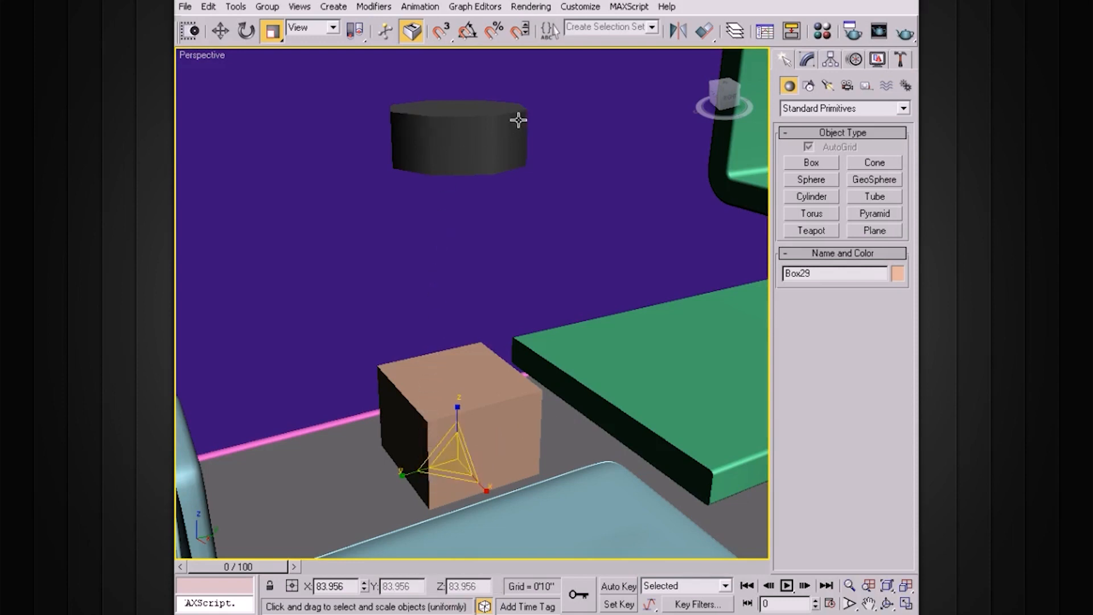
middle_click_drag(458, 144, 520, 357, "alt")
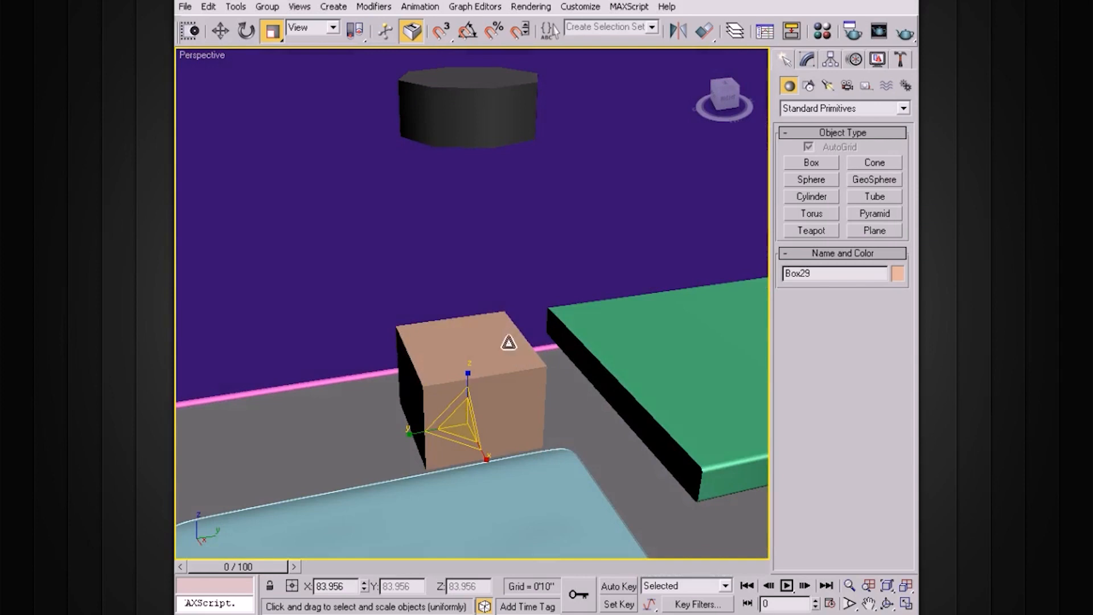
key("F4")
left_click(809, 59)
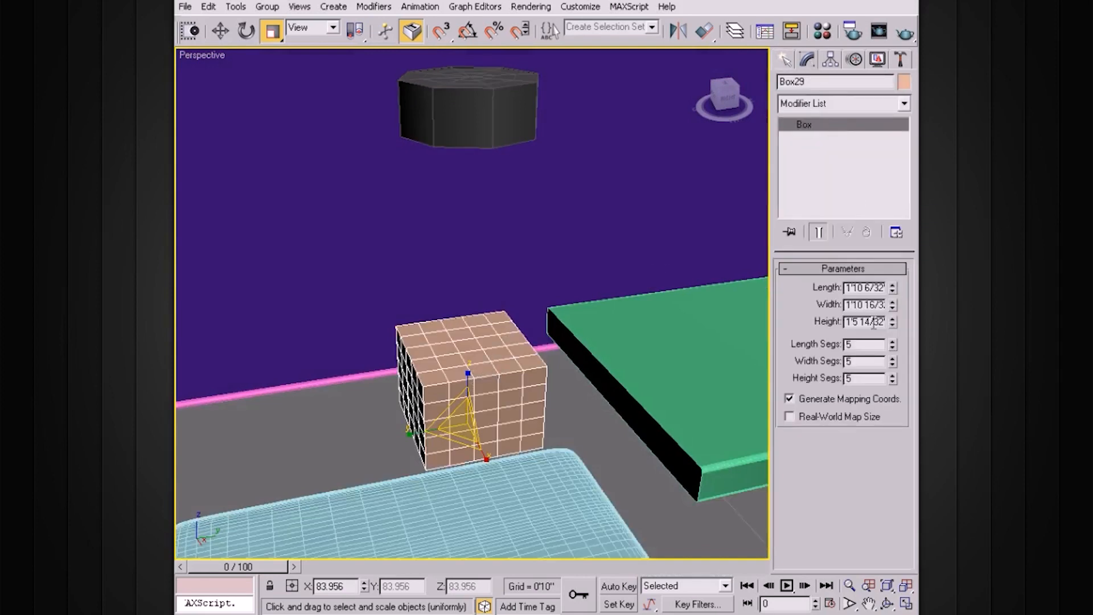
Set the box's length, width and height segments to 1
key("Return")
left_click_drag(858, 361, 833, 378)
type("1")
key("Return")
type("1")
key("Return")
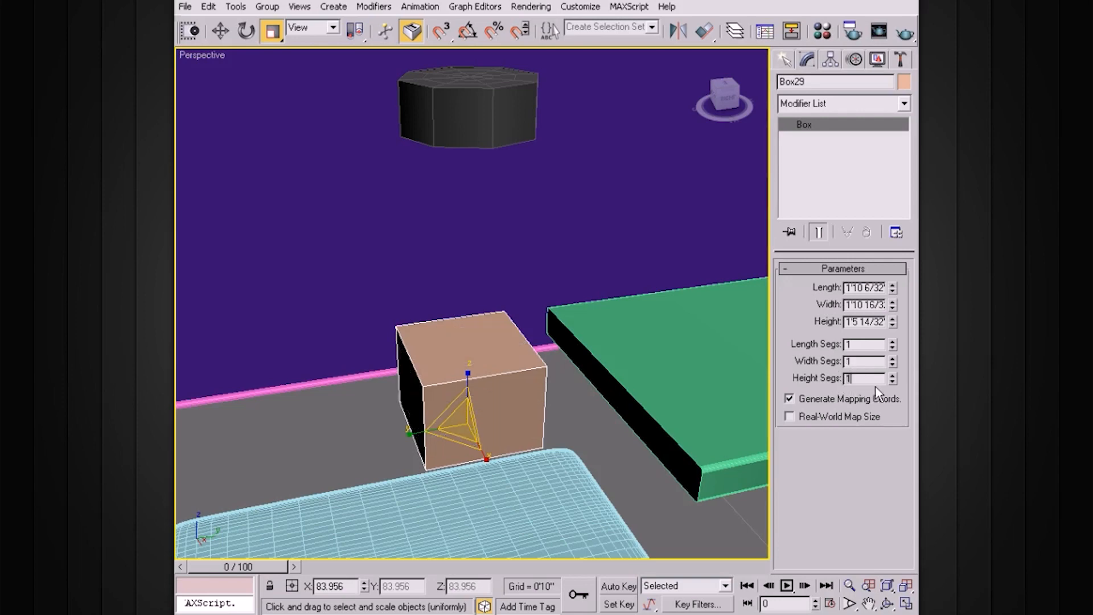
Set the box's length, width and height segments to 3
middle_click_drag(587, 332, 549, 395, "alt")
scroll(575, 330, "up", 2)
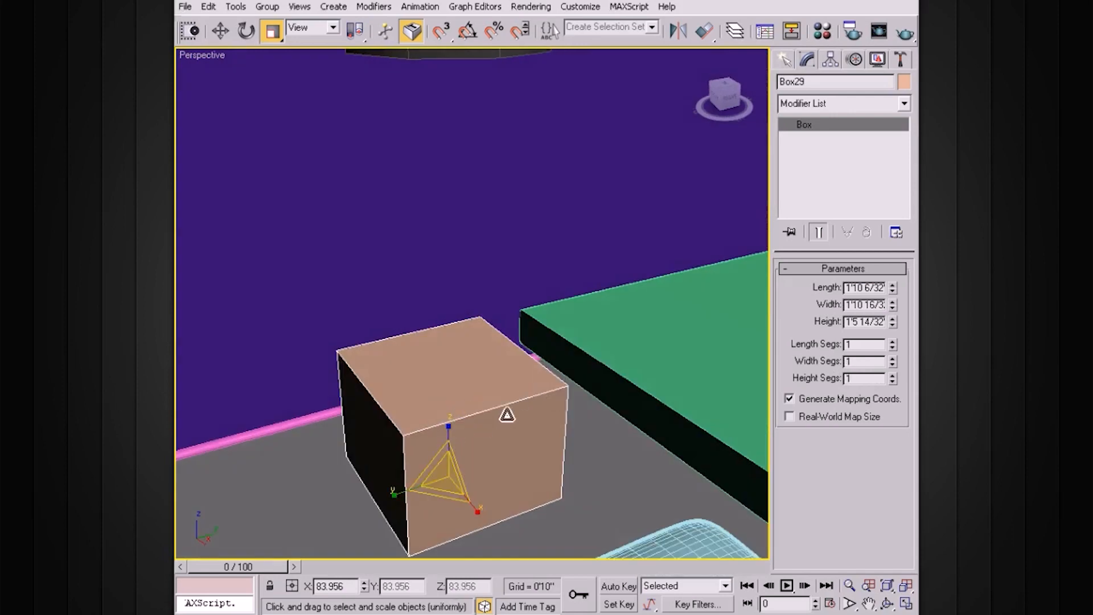
mouse_move(513, 439)
middle_mouse_down("alt")
mouse_move(534, 444)
mouse_move(520, 444)
middle_mouse_up("alt")
middle_click_drag(461, 410, 463, 433, "alt")
mouse_move(436, 390)
middle_mouse_down("alt")
mouse_move(517, 401)
mouse_move(514, 426)
mouse_move(421, 387)
middle_mouse_up("alt")
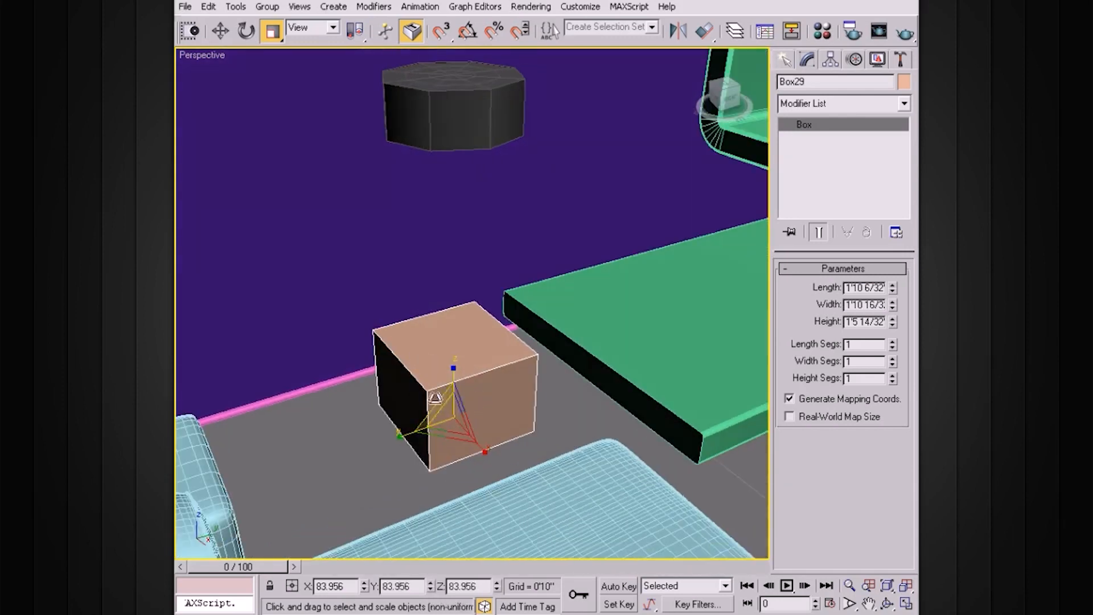
middle_click_drag(459, 419, 520, 409, "alt")
scroll(501, 410, "up", 2)
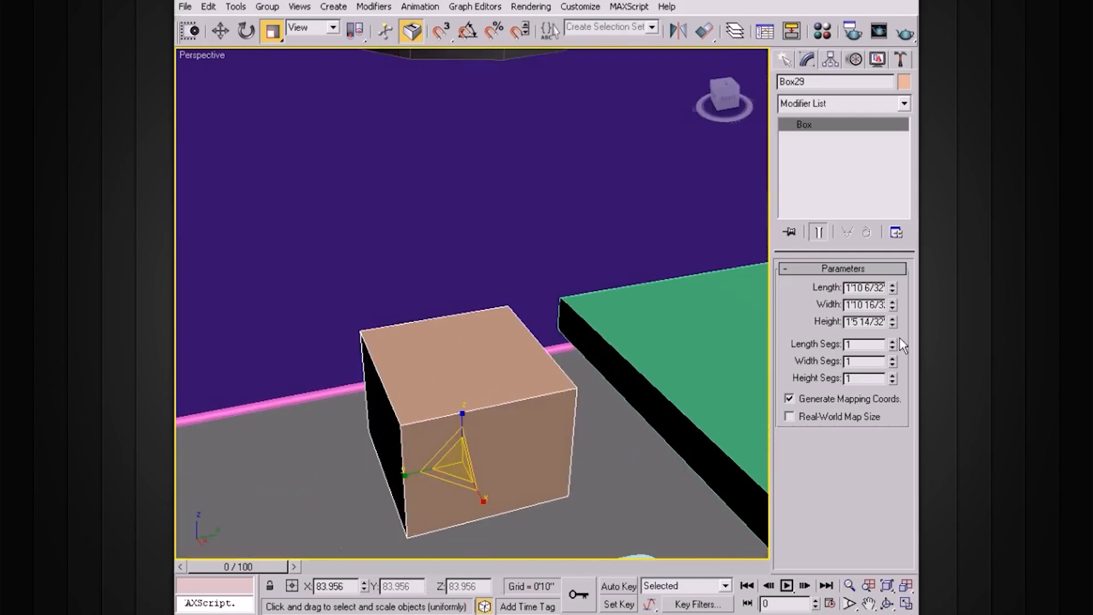
left_click(893, 342)
left_click(892, 341)
middle_click_drag(604, 407, 621, 395, "alt")
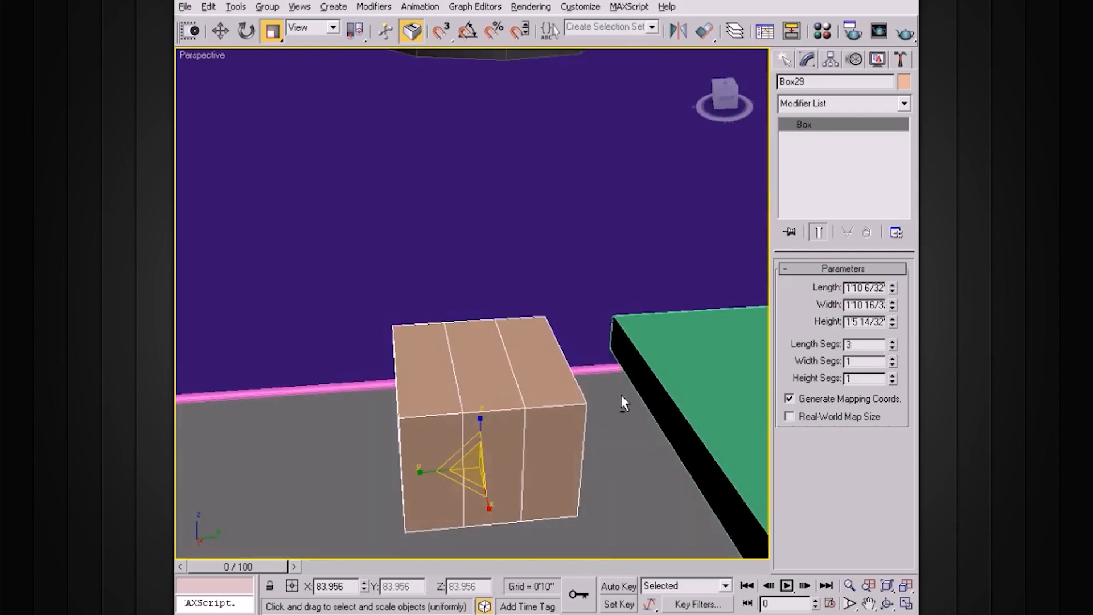
left_click(892, 358)
left_click(893, 358)
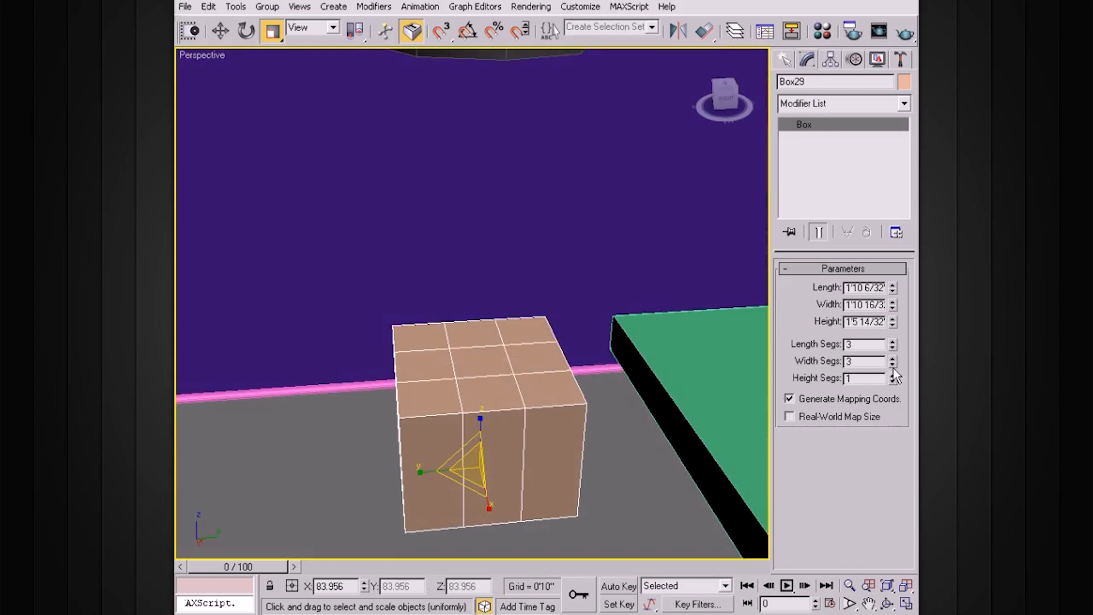
left_click(893, 376)
left_click(893, 376)
Convert the segmented box to an Editable Poly
middle_click_drag(620, 353, 537, 398, "alt")
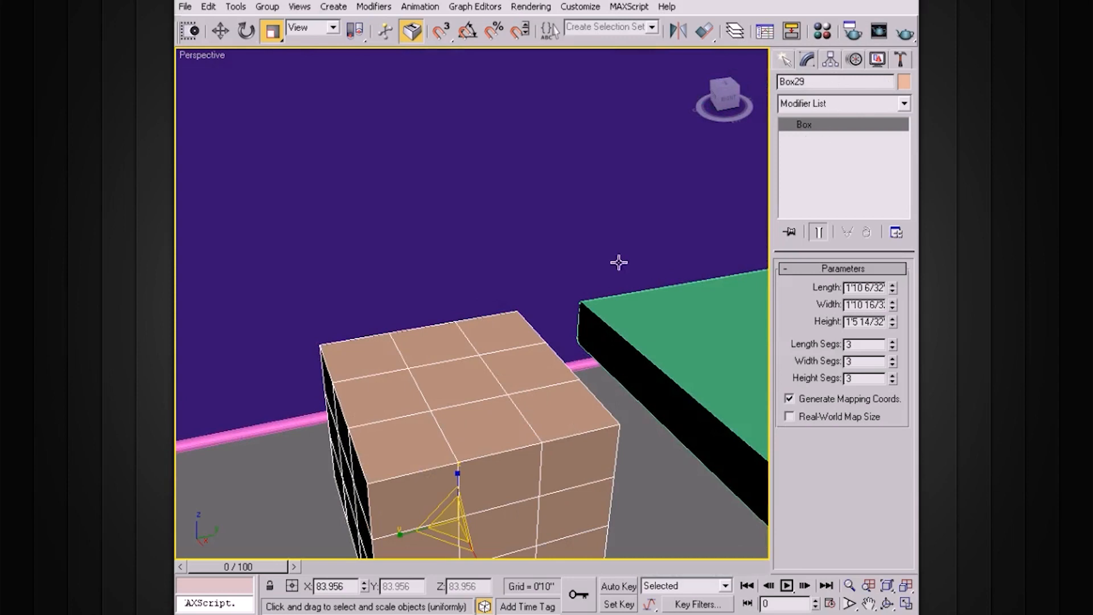
middle_click_drag(619, 263, 525, 392, "alt")
right_click(525, 392)
mouse_move(593, 542)
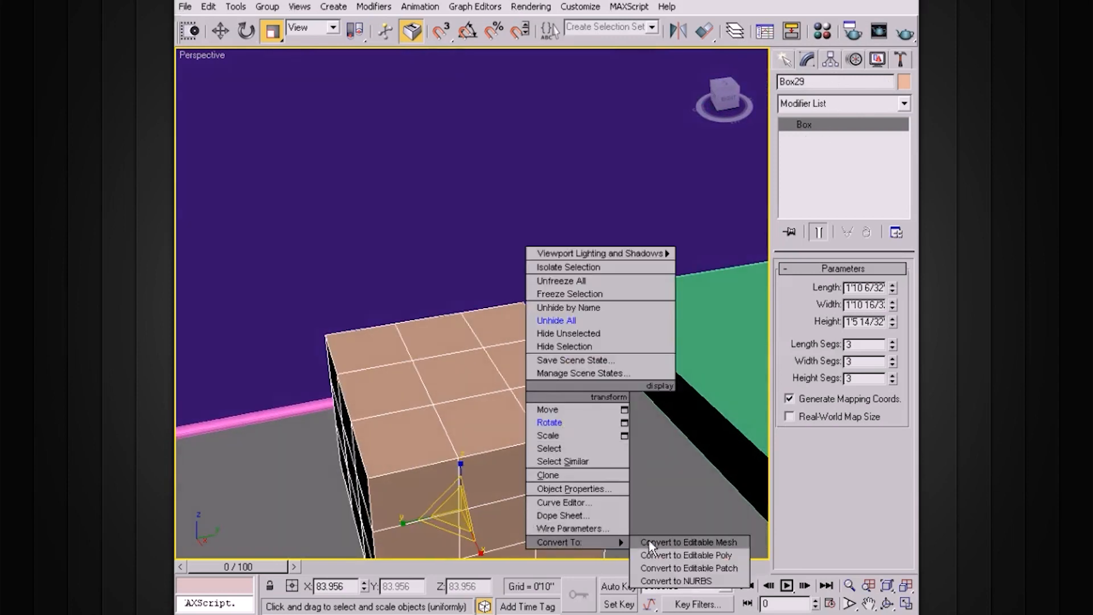
left_click(701, 553)
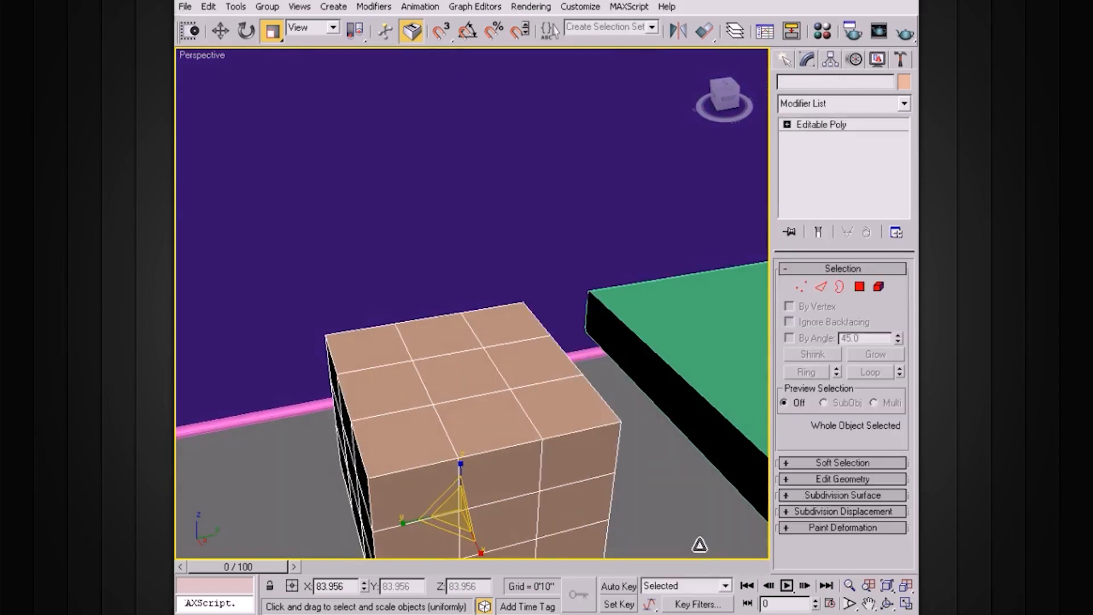
At Edge level, select the edge loop nearest the box's dark side face and move it along Y close to that face
left_click(788, 124)
left_click(820, 150)
middle_click_drag(558, 370, 534, 376, "alt")
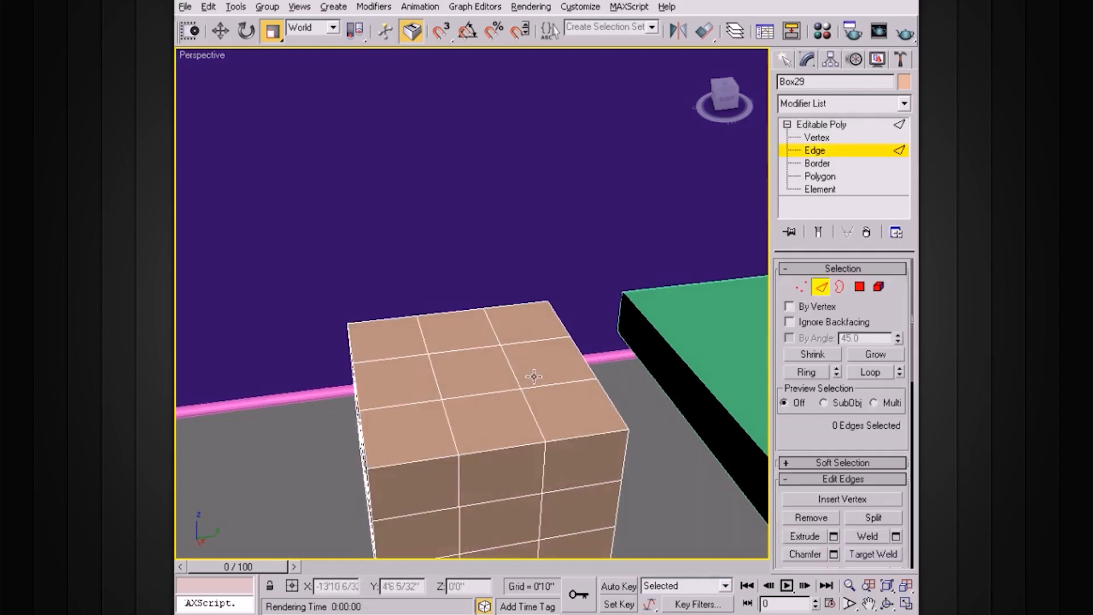
left_click(434, 387)
middle_click_drag(434, 388, 609, 419, "alt")
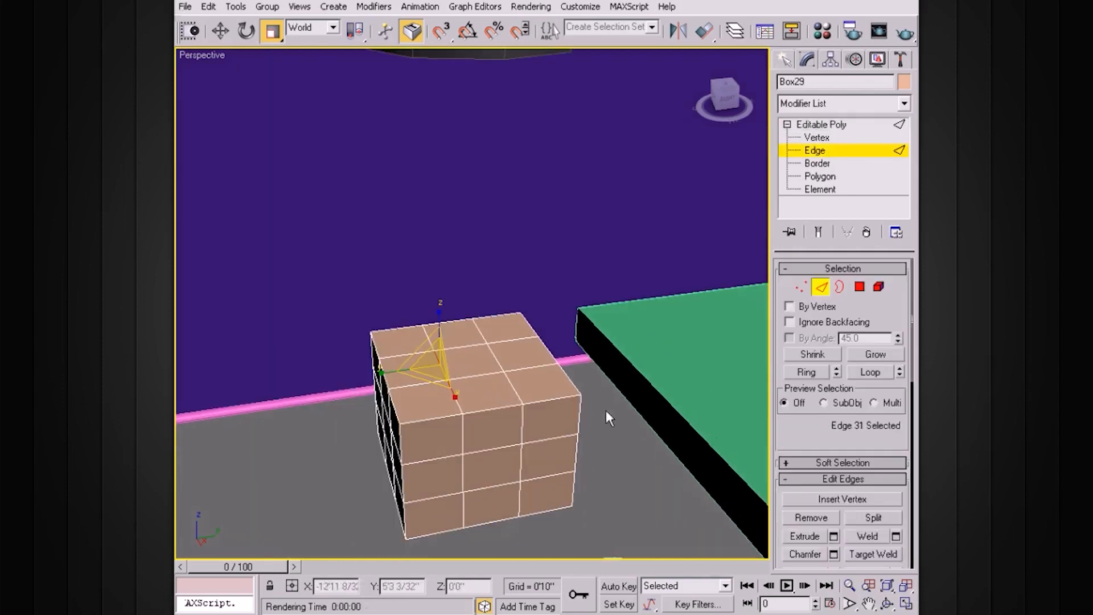
left_click(870, 372)
key("w")
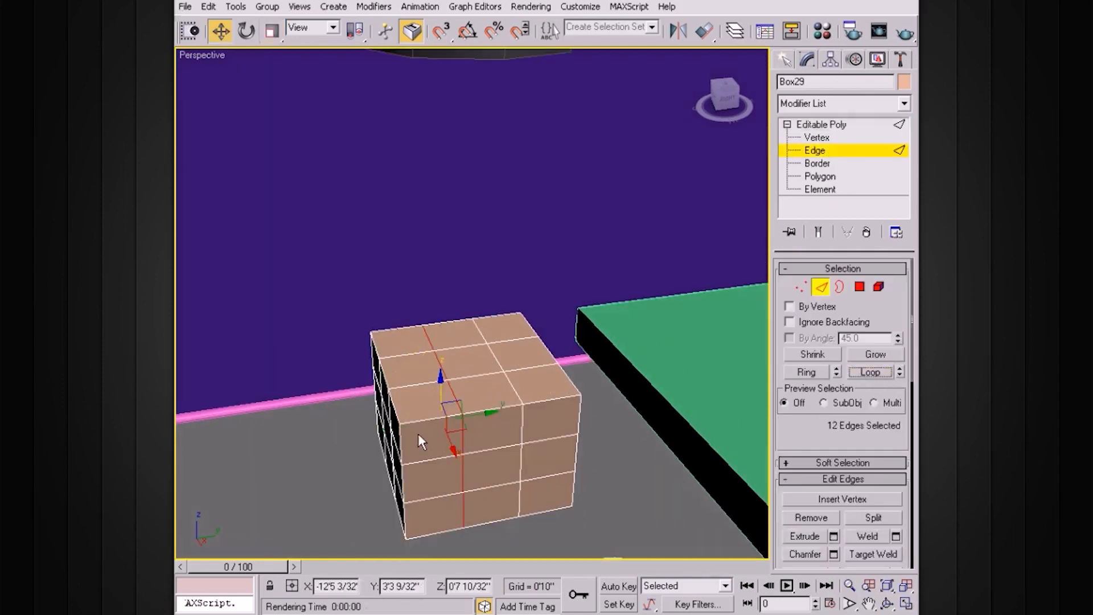
left_click(491, 411)
key("ctrl+z")
left_click_drag(483, 410, 447, 424)
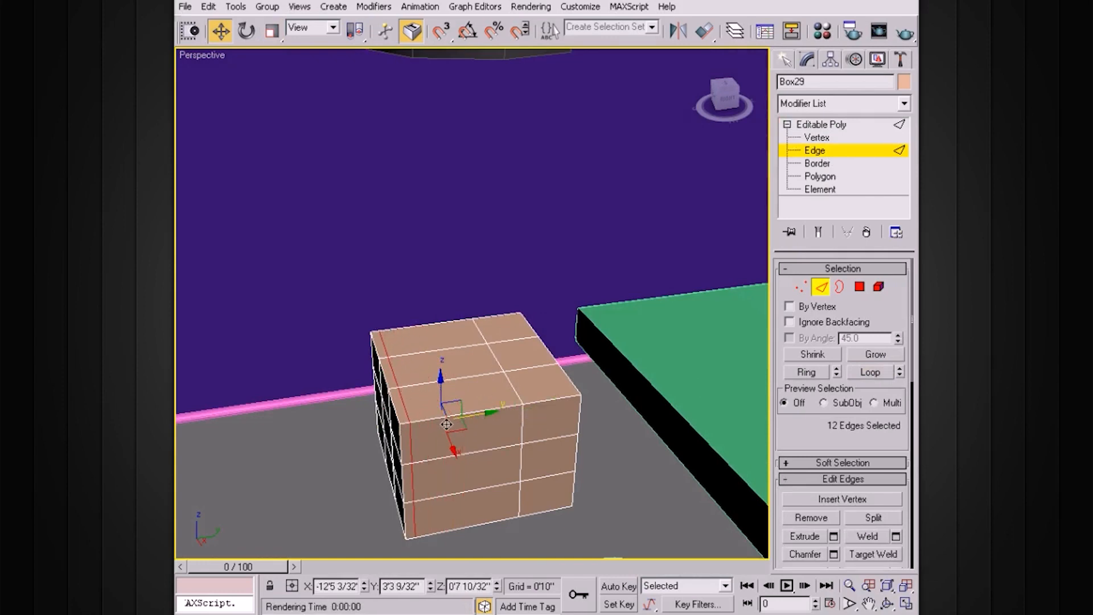
Select the parallel edge loop on the side facing the green bench and move it along Y close to the box's outer edge
left_click(514, 388)
left_click(869, 374)
left_click_drag(549, 404, 588, 399)
Move the two crosswise edge loops outward along X, one close to the box's front face and one close to its back face
left_click(513, 367)
left_click(867, 373)
middle_click_drag(654, 384, 572, 420, "alt")
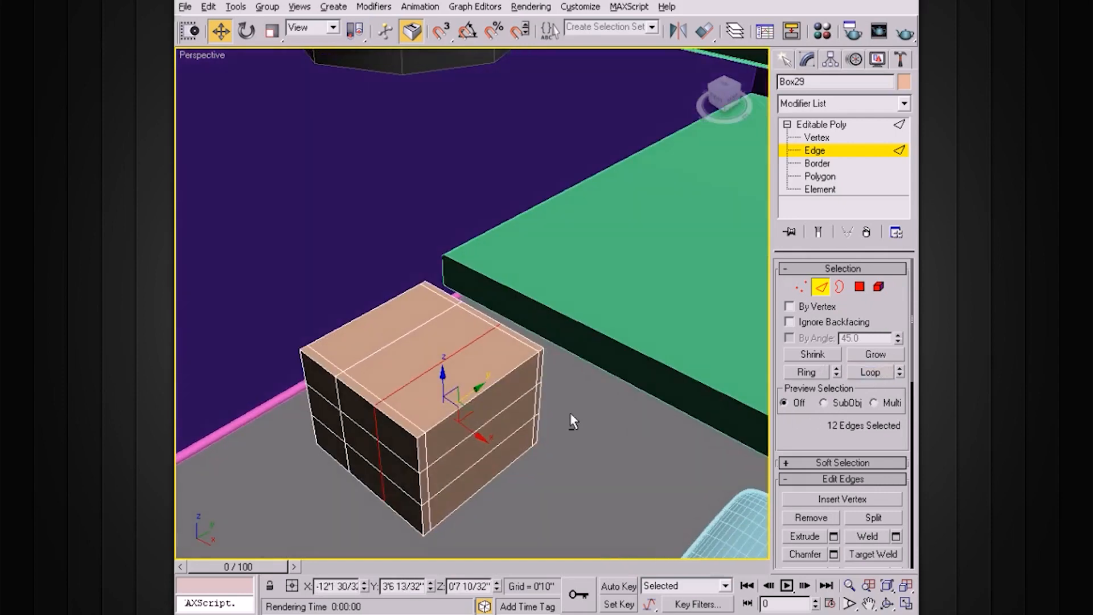
left_click_drag(484, 433, 516, 442)
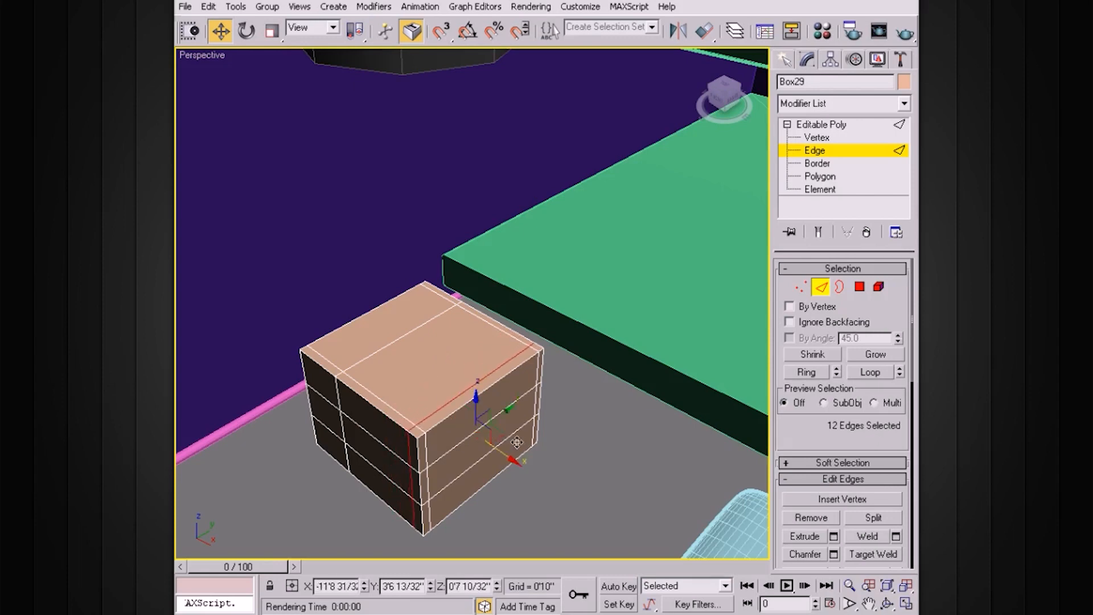
left_click(421, 340)
left_click(863, 373)
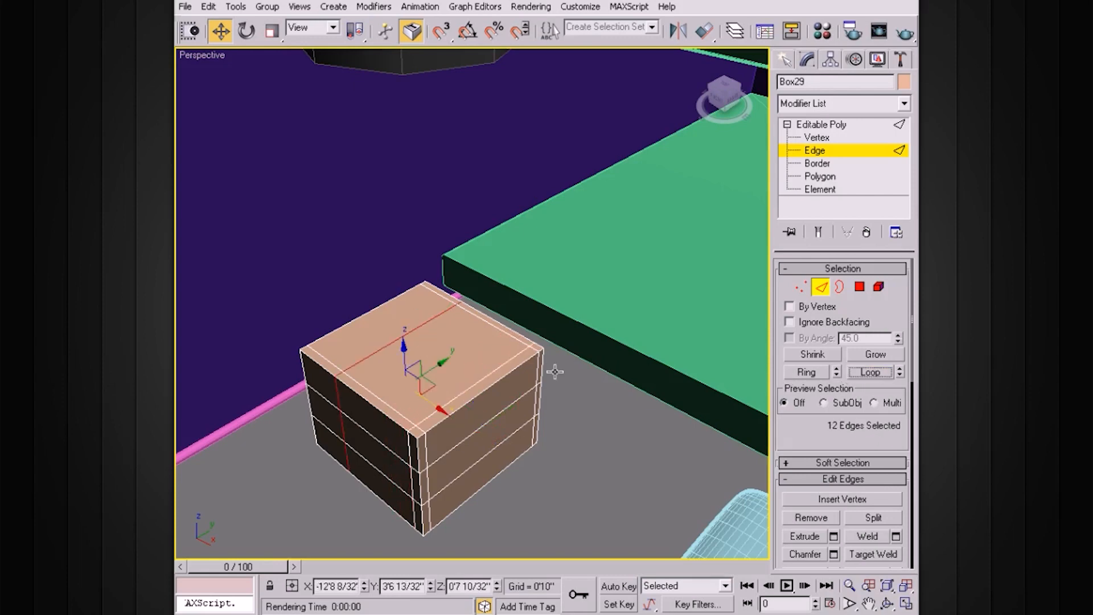
left_click_drag(450, 416, 420, 395)
Select the lower horizontal edge loop and move it down along Z close to the box's bottom edge
middle_click_drag(468, 402, 484, 455, "alt")
left_click(470, 511)
left_click(870, 371)
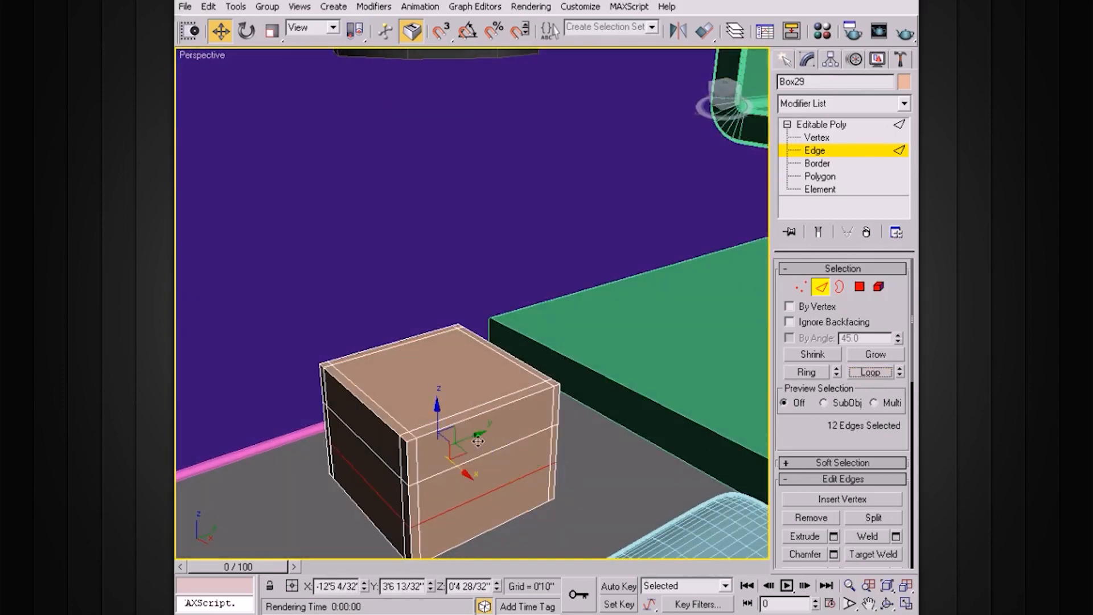
left_click_drag(436, 410, 438, 439)
key("ctrl+z")
middle_click_drag(439, 439, 501, 436, "alt")
scroll(501, 436, "down", 5)
middle_click_drag(508, 361, 512, 489)
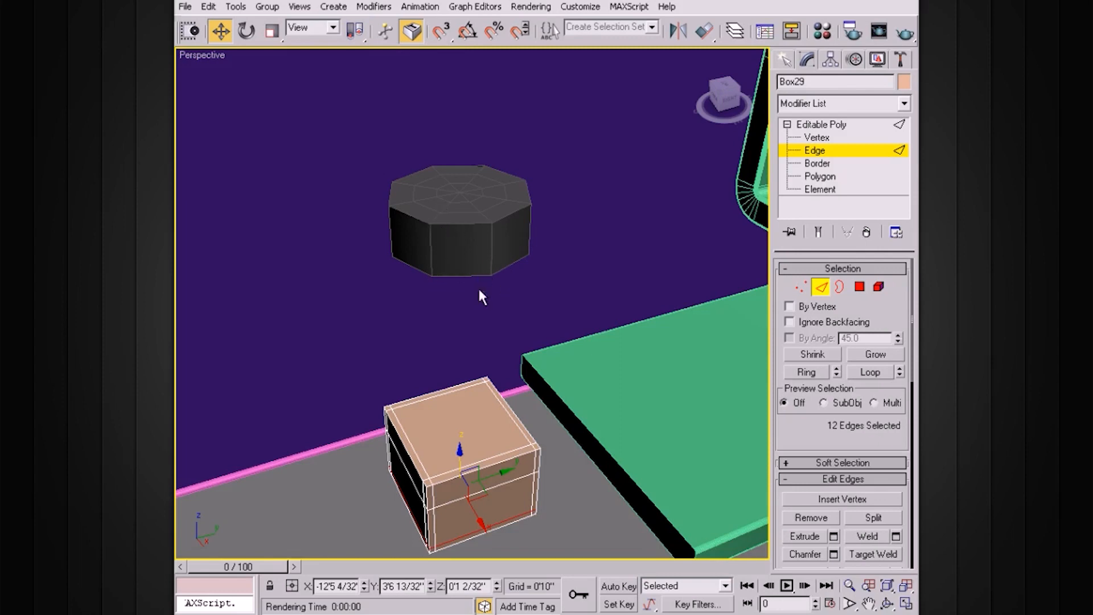
Clear the edge selection and, at Polygon level, delete the large inner polygon on the box's top face
left_click(447, 278)
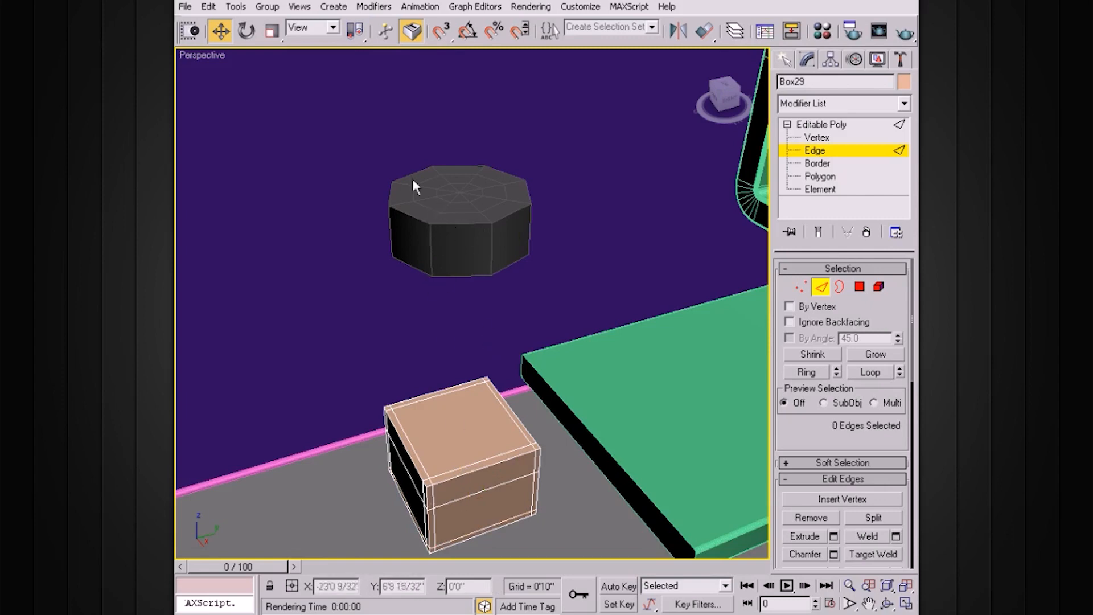
mouse_move(499, 231)
middle_mouse_down("alt")
mouse_move(511, 305)
mouse_move(473, 255)
mouse_move(497, 242)
middle_mouse_up("alt")
middle_click_drag(441, 272, 520, 298, "alt")
middle_click_drag(487, 381, 490, 390, "alt")
scroll(473, 393, "up", 3)
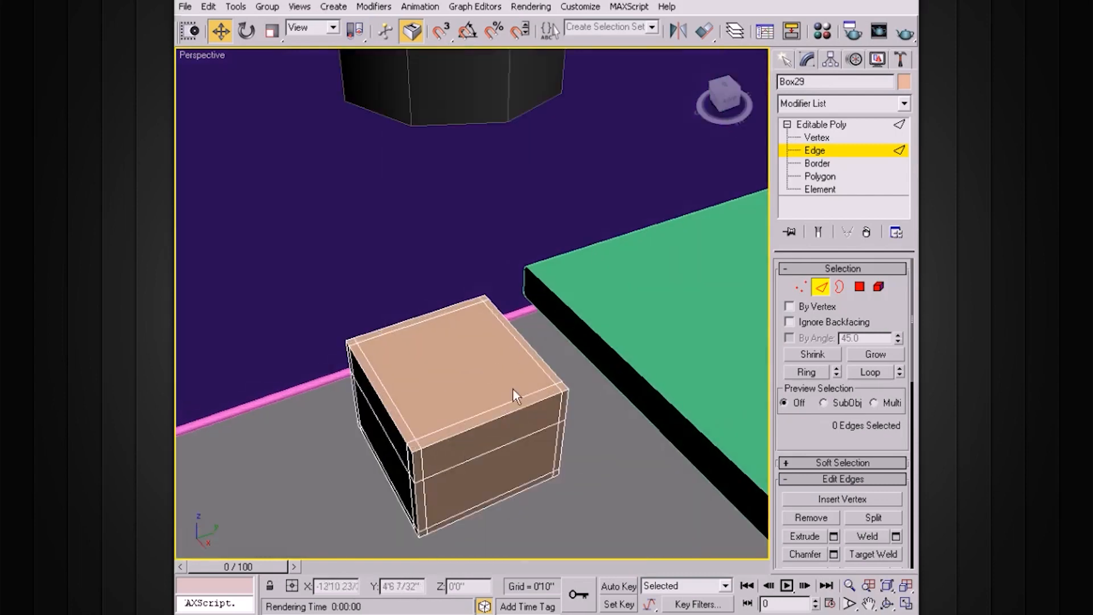
middle_click_drag(508, 400, 510, 380, "alt")
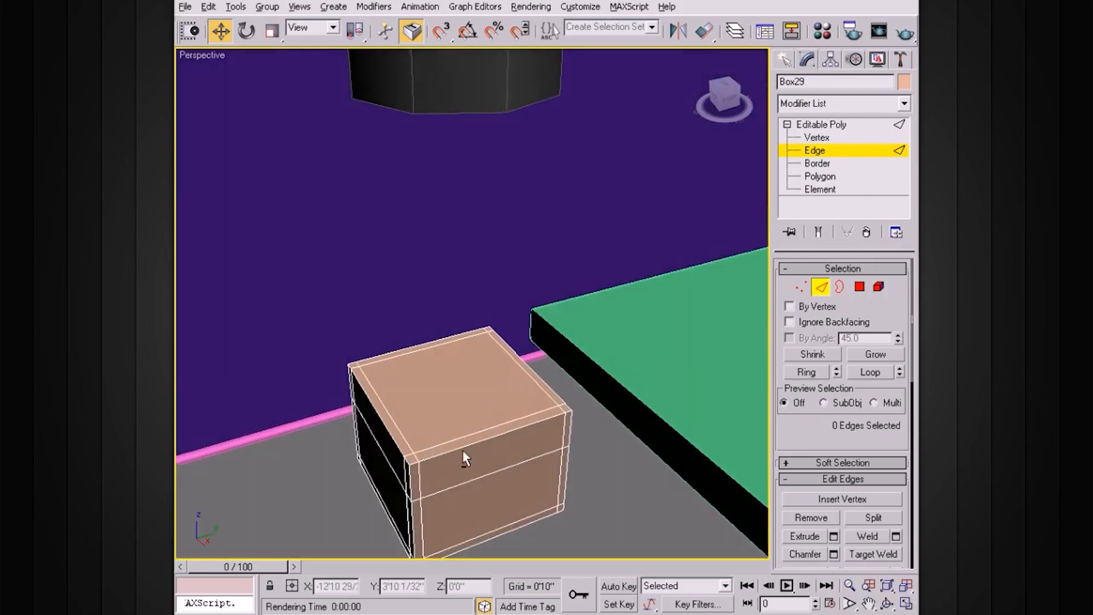
middle_click_drag(462, 449, 517, 392, "alt")
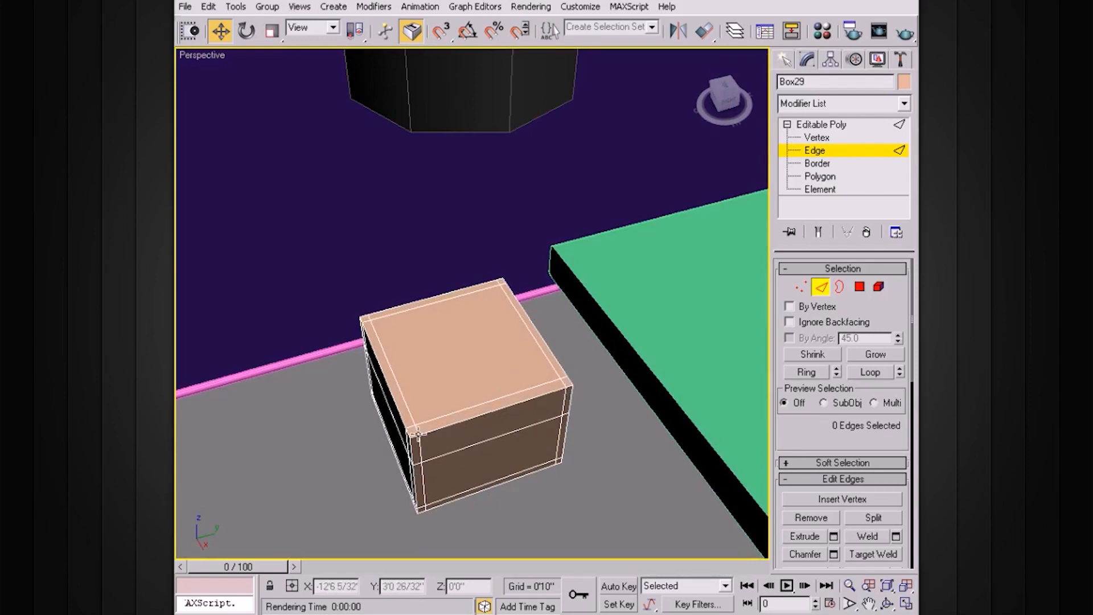
left_click(821, 176)
left_click(510, 336)
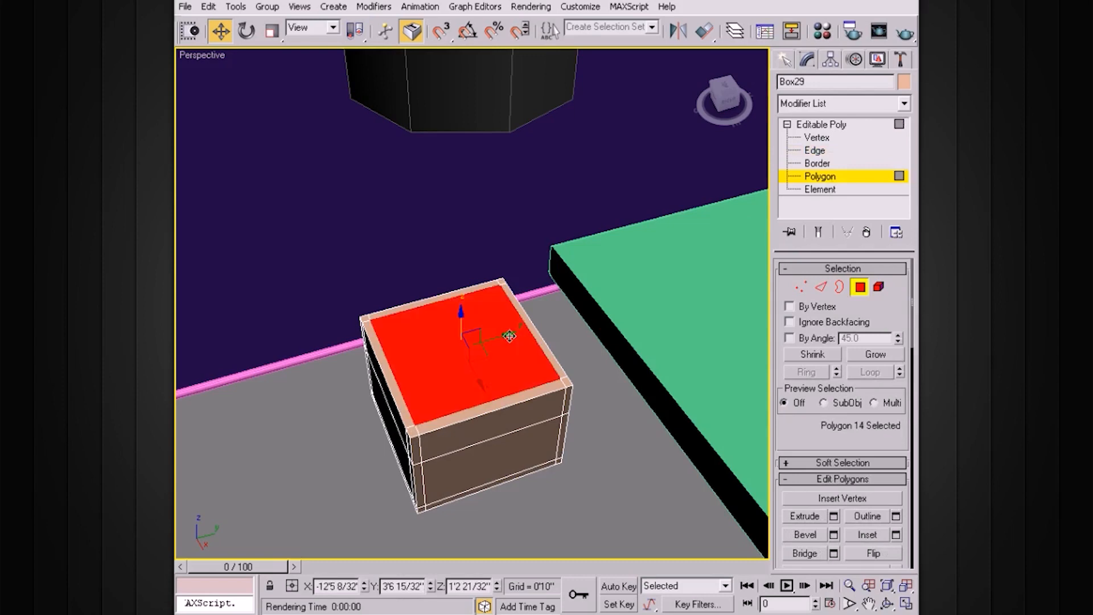
key("Delete")
Delete the remaining narrow strips and corner polygons around the box's top opening, and leave Polygon level
left_click(413, 421)
left_click(405, 404)
key("Delete")
left_click(370, 320)
key("Delete")
left_click(388, 310)
key("Delete")
left_click(501, 292)
key("Delete")
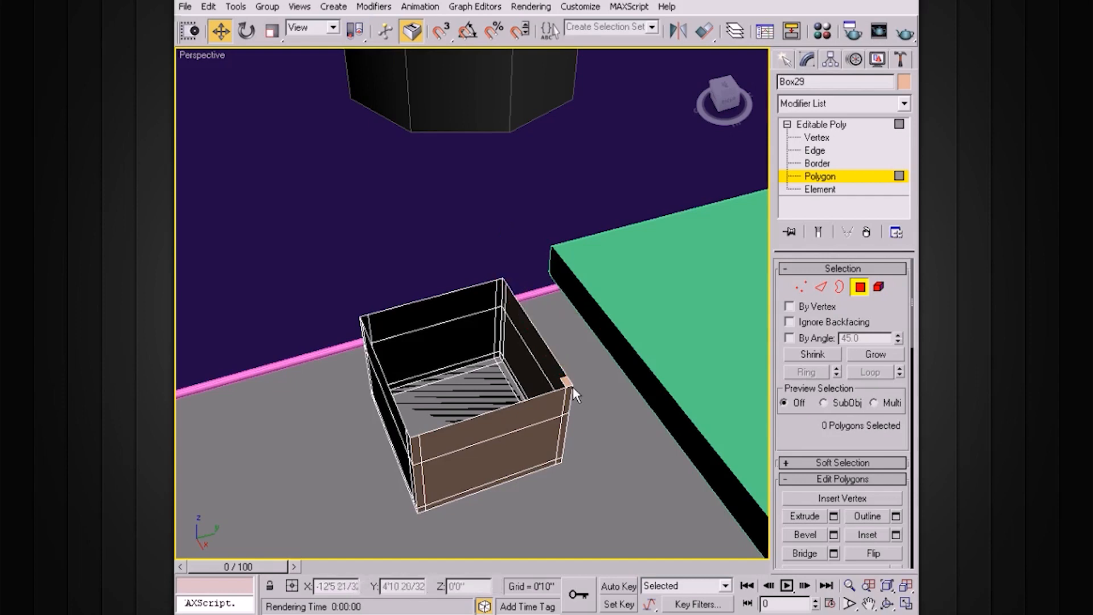
left_click(565, 381)
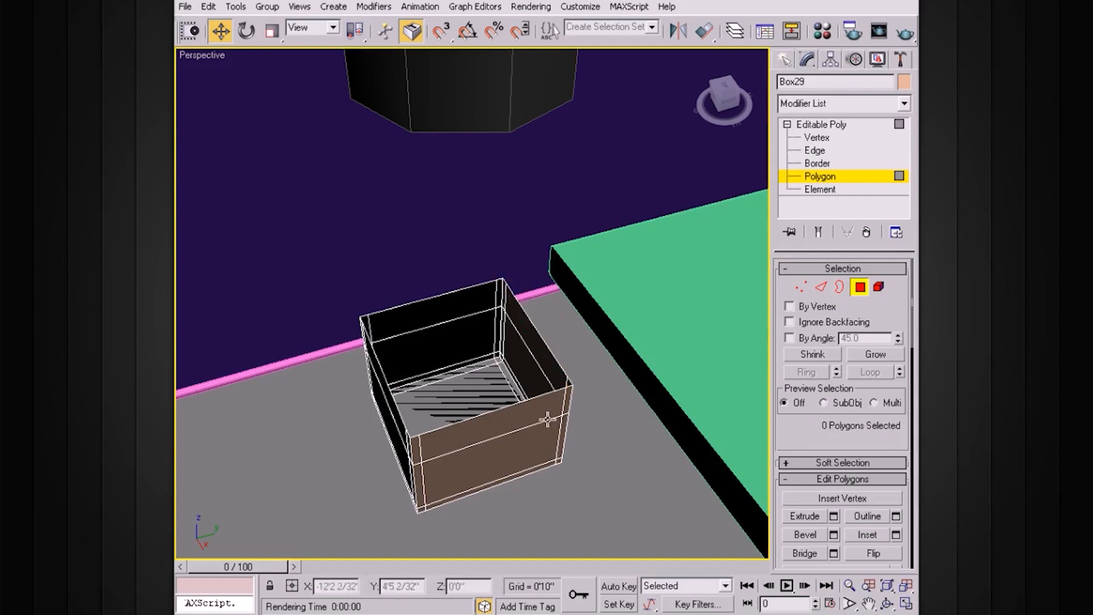
middle_click_drag(493, 392, 488, 414, "alt")
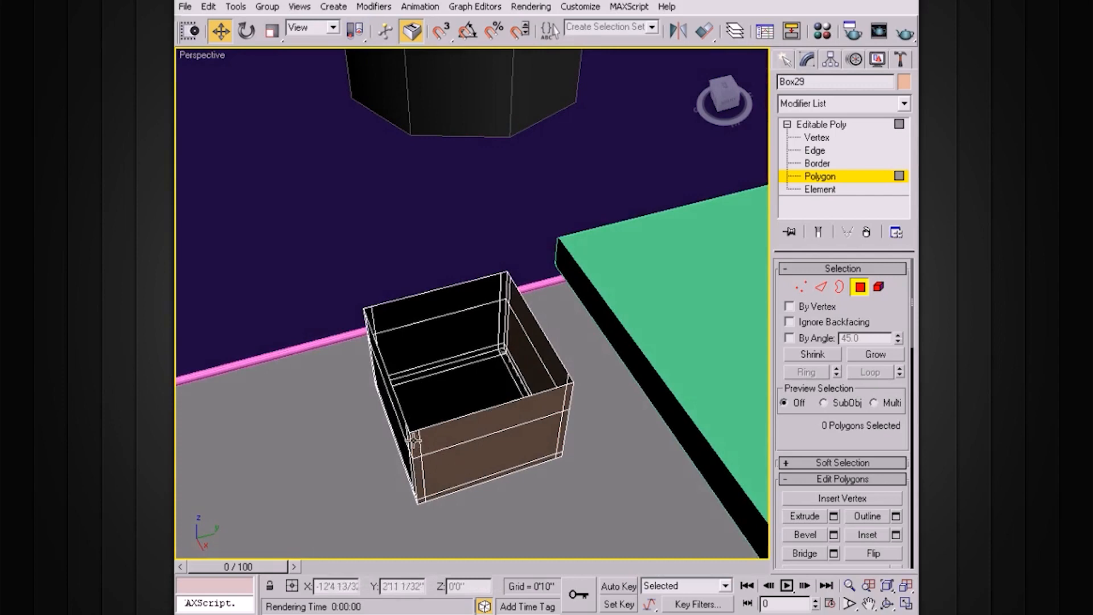
middle_click_drag(564, 397, 568, 366, "alt")
scroll(568, 366, "down", 2)
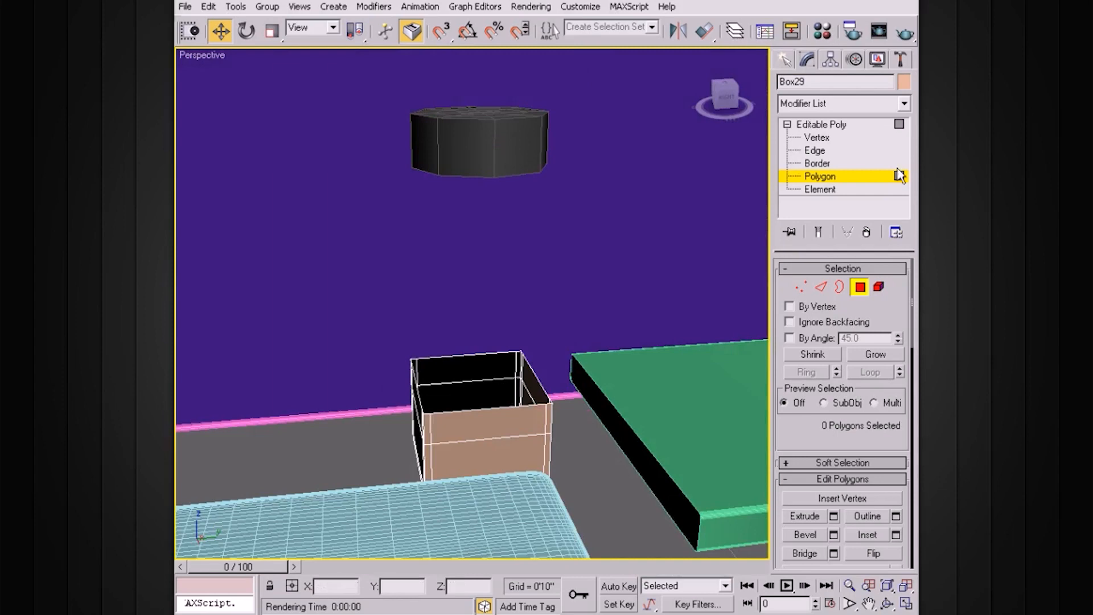
left_click(836, 128)
Select the cylinder above the box and, viewing it from the top, set its number of sides to 12
left_click(538, 149)
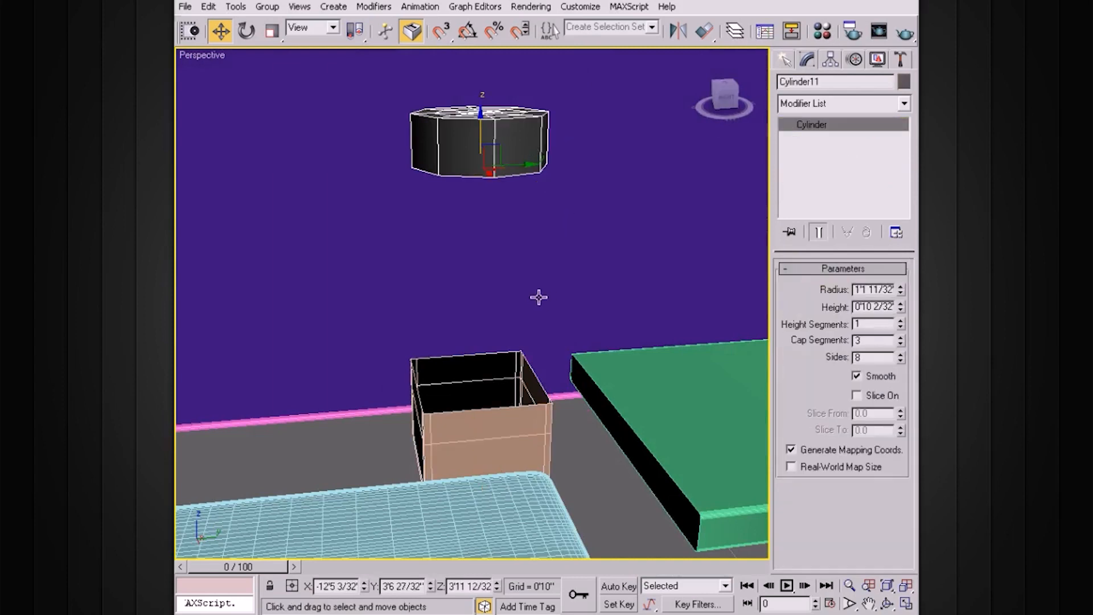
key("alt+w")
right_click(335, 160)
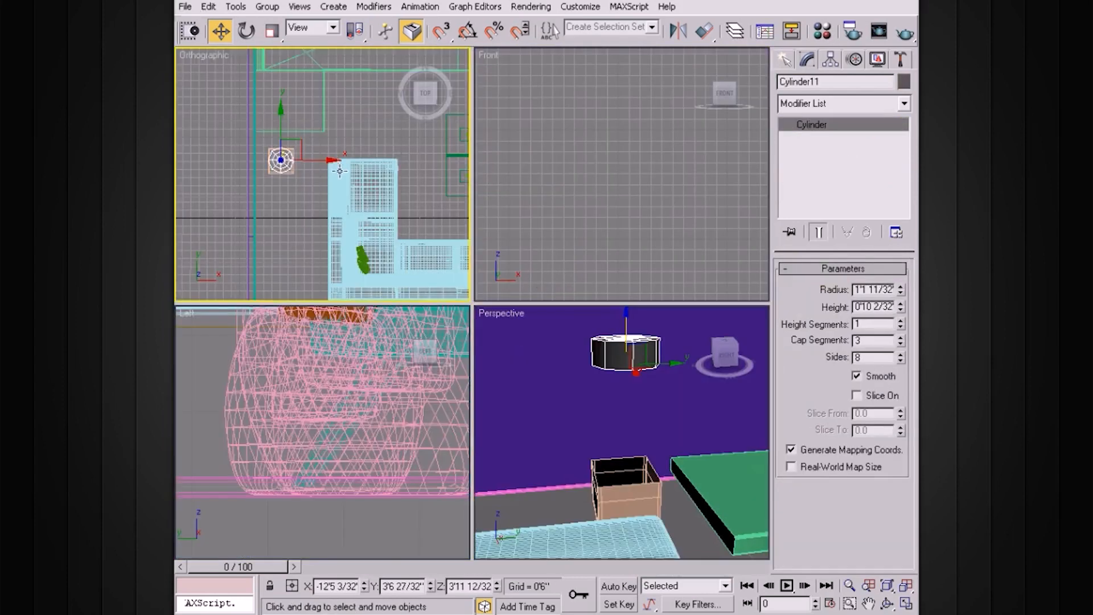
scroll(338, 167, "up", 4)
middle_click_drag(325, 162, 415, 162)
scroll(401, 183, "up", 2)
key("alt+w")
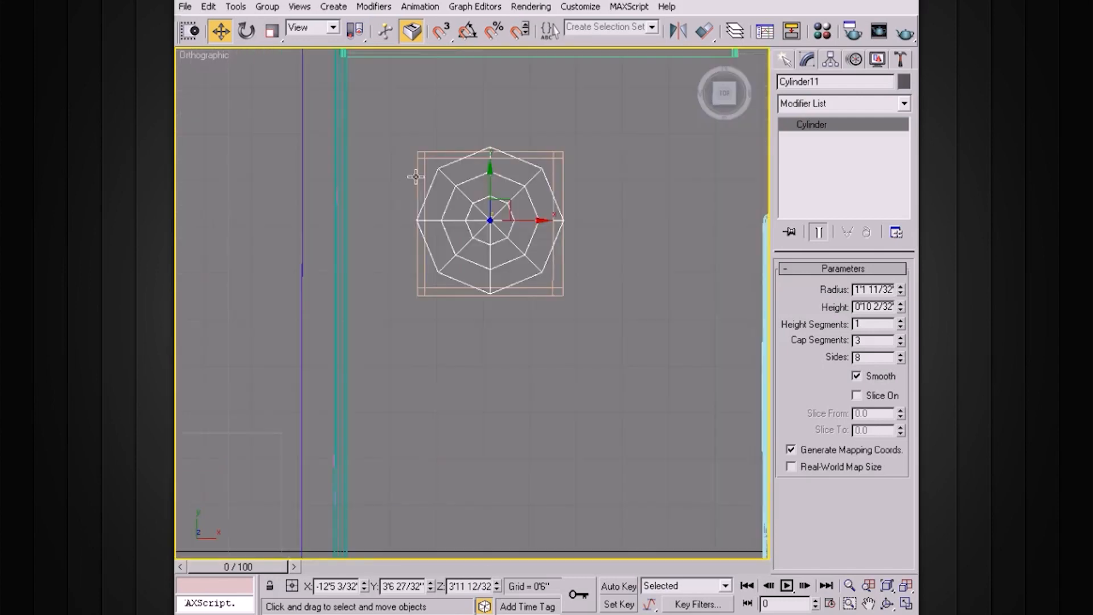
scroll(571, 233, "up", 2)
middle_click_drag(627, 212, 627, 318)
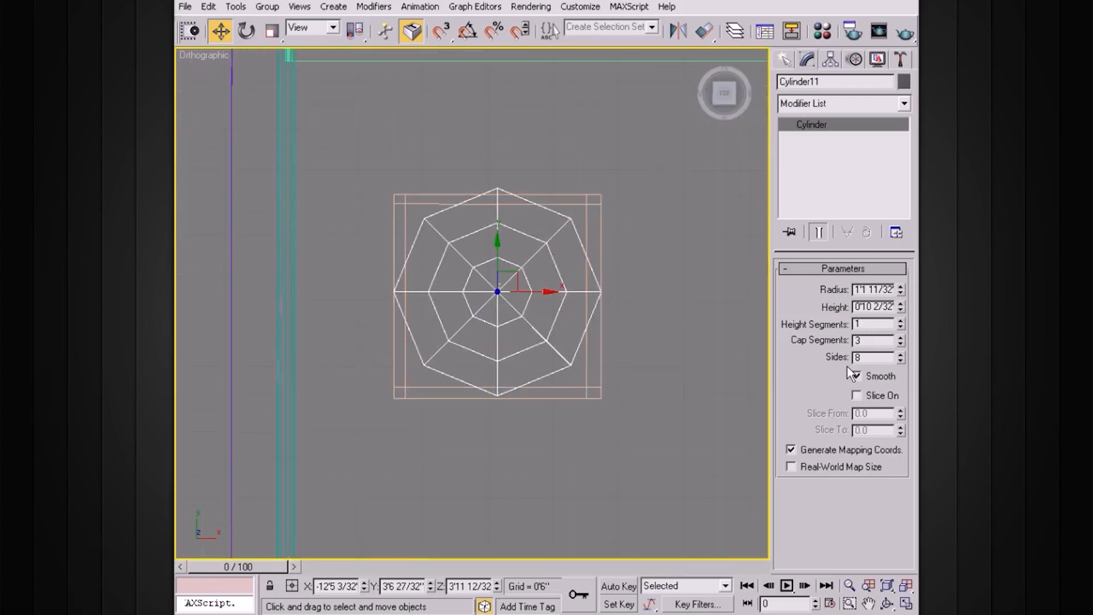
left_click(901, 354)
left_click(901, 354)
left_click(901, 354)
left_click(901, 355)
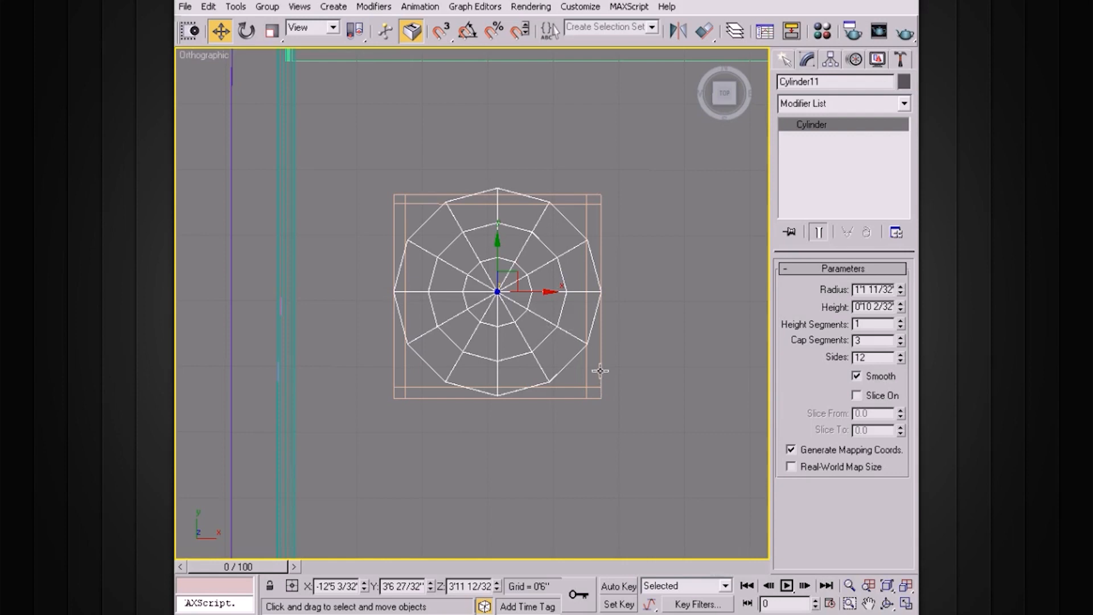
Rotate the cylinder about 15° around Z and move it along Y to 3'6 13/32" so it sits centred over the box
key("e")
left_click_drag(542, 285, 541, 308)
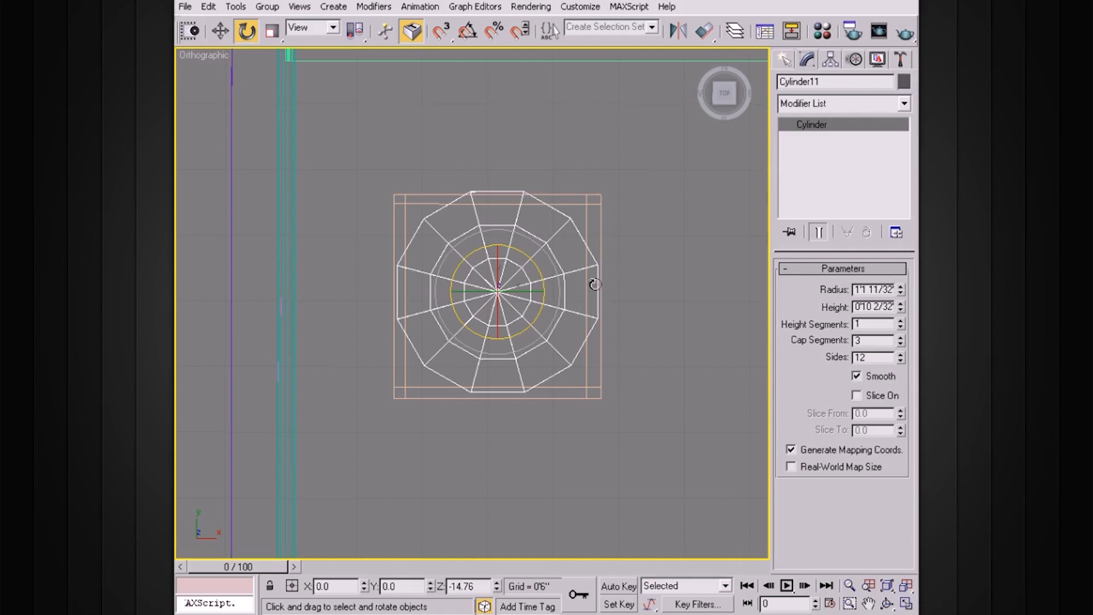
key("w")
left_click_drag(499, 240, 499, 247)
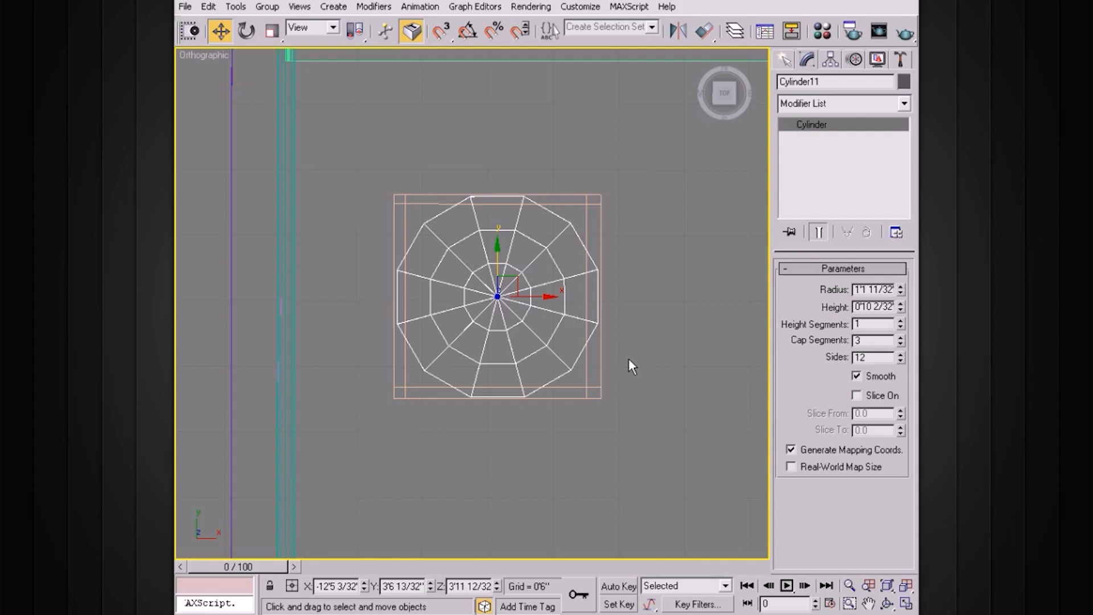
In the Perspective view, reduce the cylinder's cap segments to 1
key("alt+w")
left_click(615, 329)
key("alt+w")
middle_click_drag(542, 310, 605, 342, "alt")
left_click(901, 344)
left_click(901, 344)
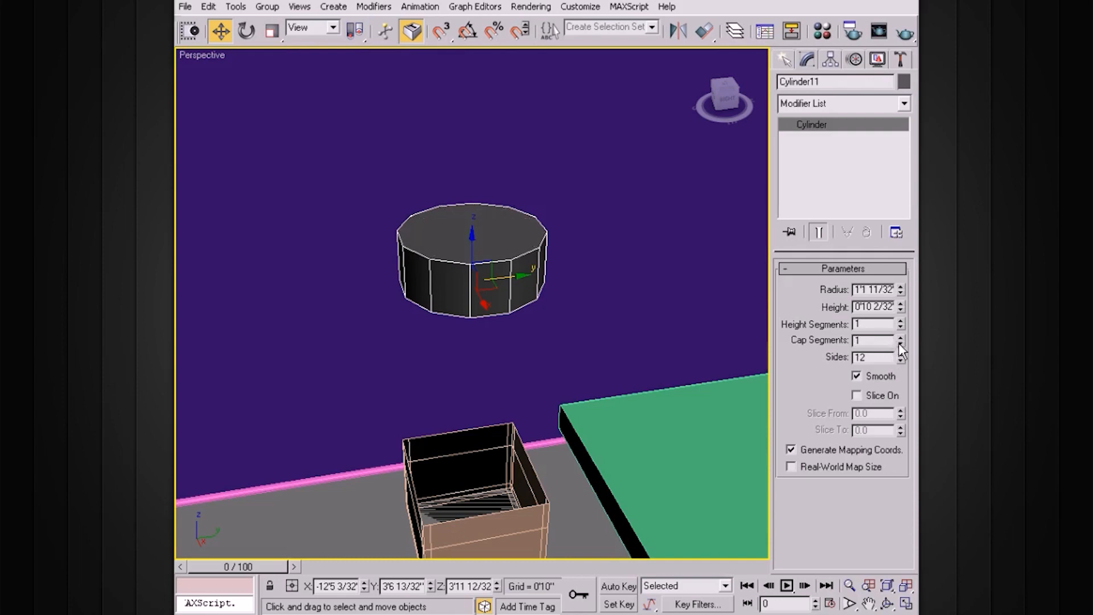
Scale the box and the cylinder down uniformly, and lower the cylinder along Z to about 2'9 17/32"
middle_click_drag(610, 310, 561, 380, "alt")
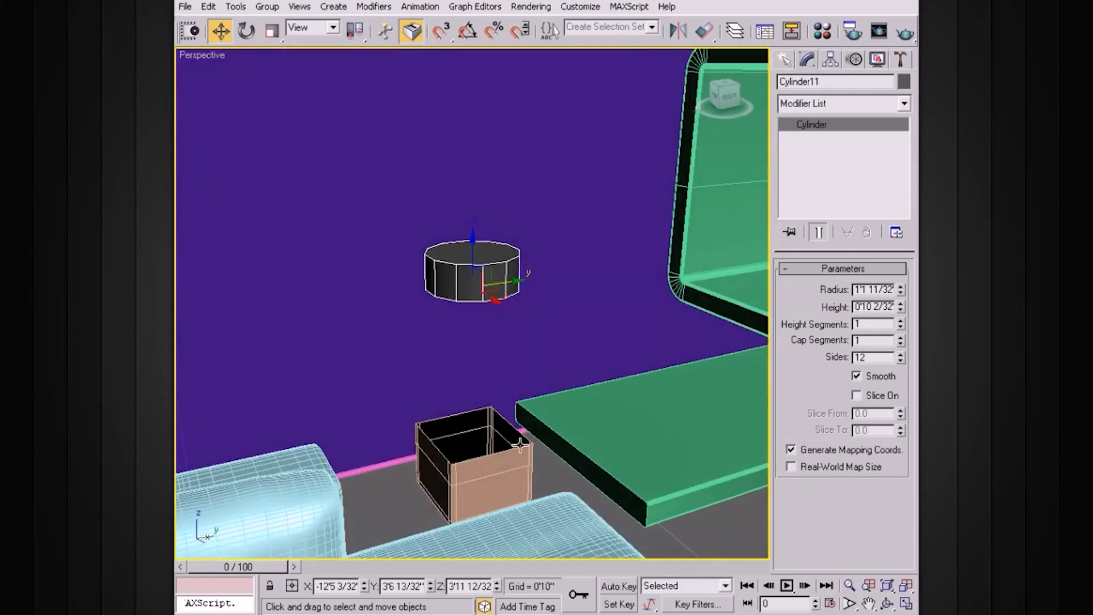
left_click(508, 463)
key("r")
left_click_drag(478, 493, 456, 518)
left_click(483, 292)
left_click_drag(484, 291, 452, 324)
key("w")
left_click_drag(479, 251, 475, 319)
Convert the cylinder to an Editable Poly and delete its bottom cap polygon
middle_click_drag(476, 319, 448, 331, "alt")
middle_click_drag(522, 395, 580, 330, "alt")
right_click(809, 123)
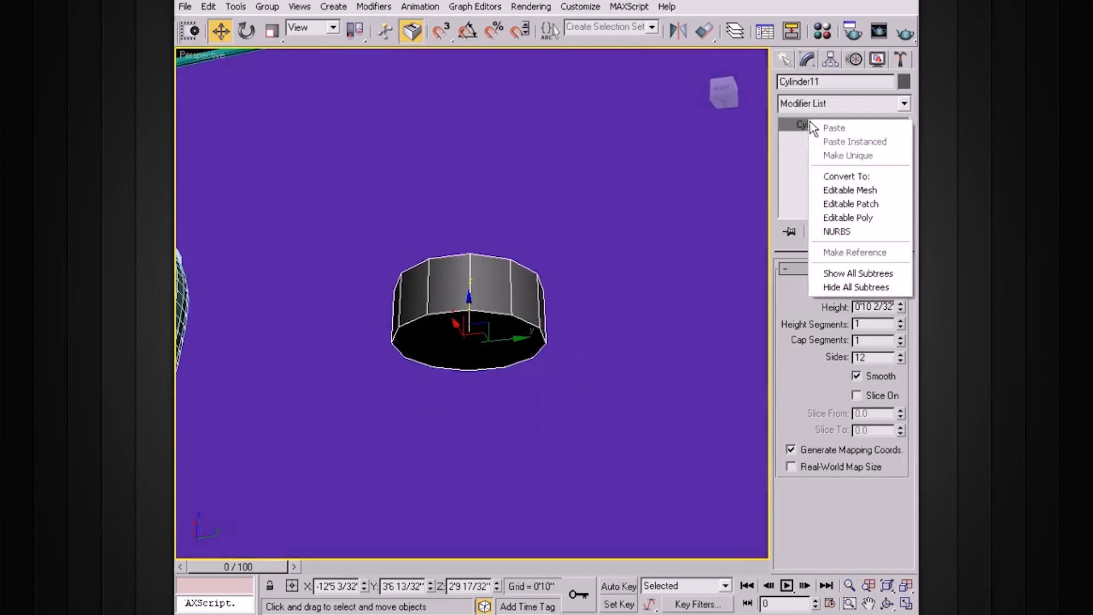
left_click(849, 218)
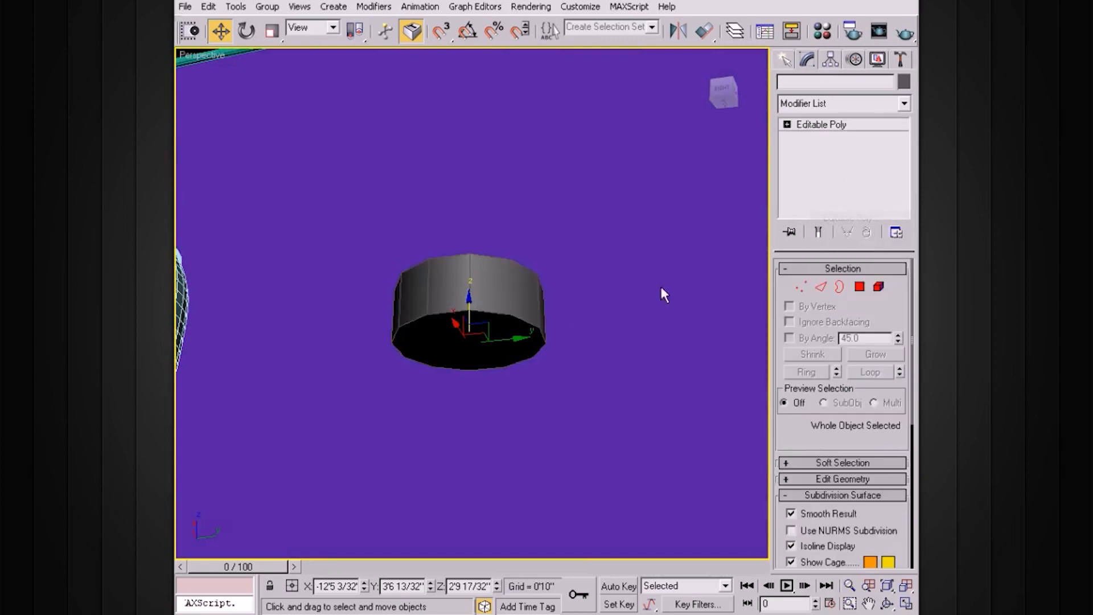
left_click(788, 124)
left_click(821, 176)
left_click(455, 332)
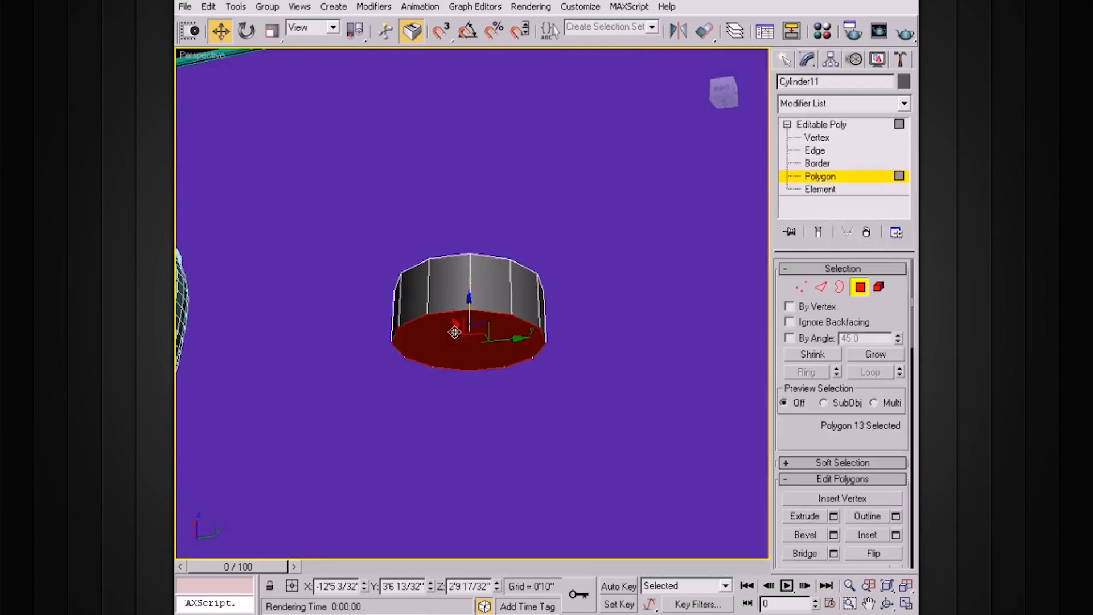
key("Delete")
Leave Polygon level and scale the whole cylinder down uniformly to about 35.5%
middle_click_drag(508, 279, 569, 234, "alt")
middle_click_drag(573, 311, 581, 255)
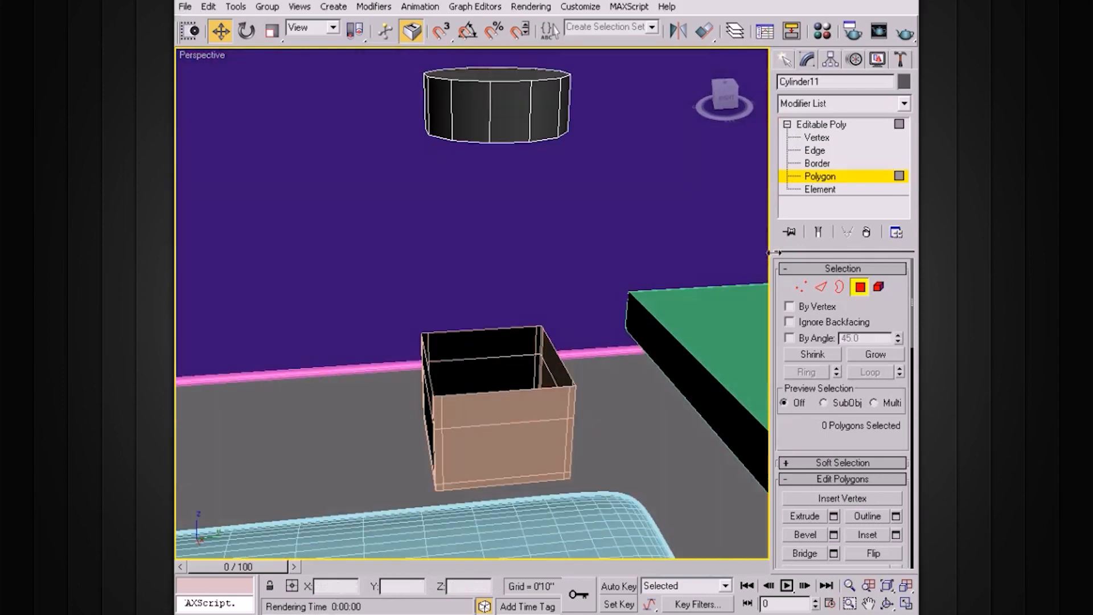
middle_click_drag(652, 257, 631, 260, "alt")
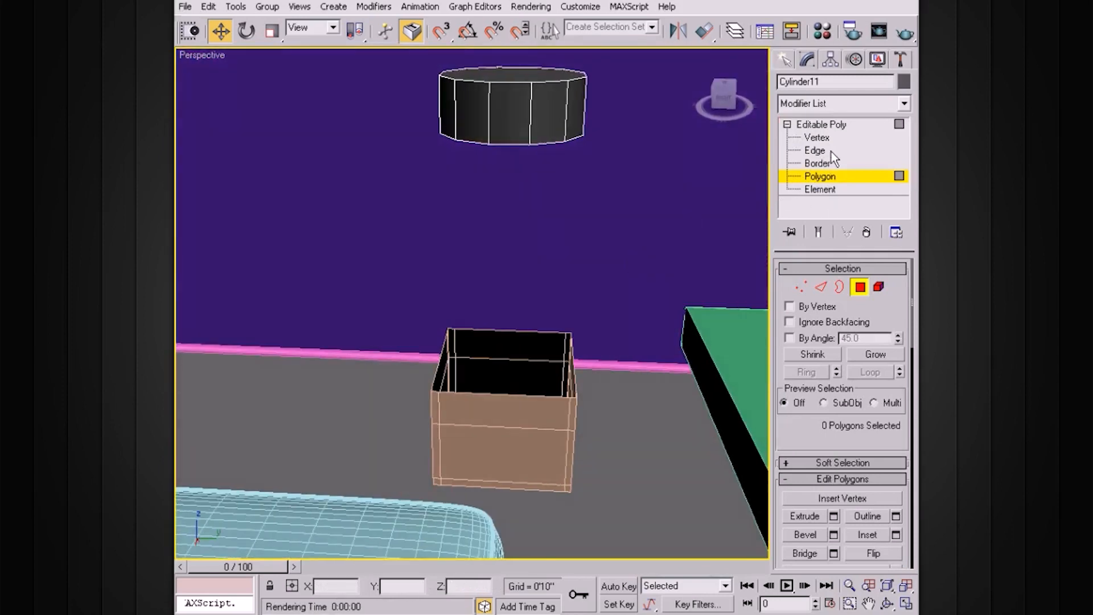
left_click(820, 125)
key("r")
left_click_drag(520, 134, 517, 165)
middle_click_drag(517, 165, 575, 181, "alt")
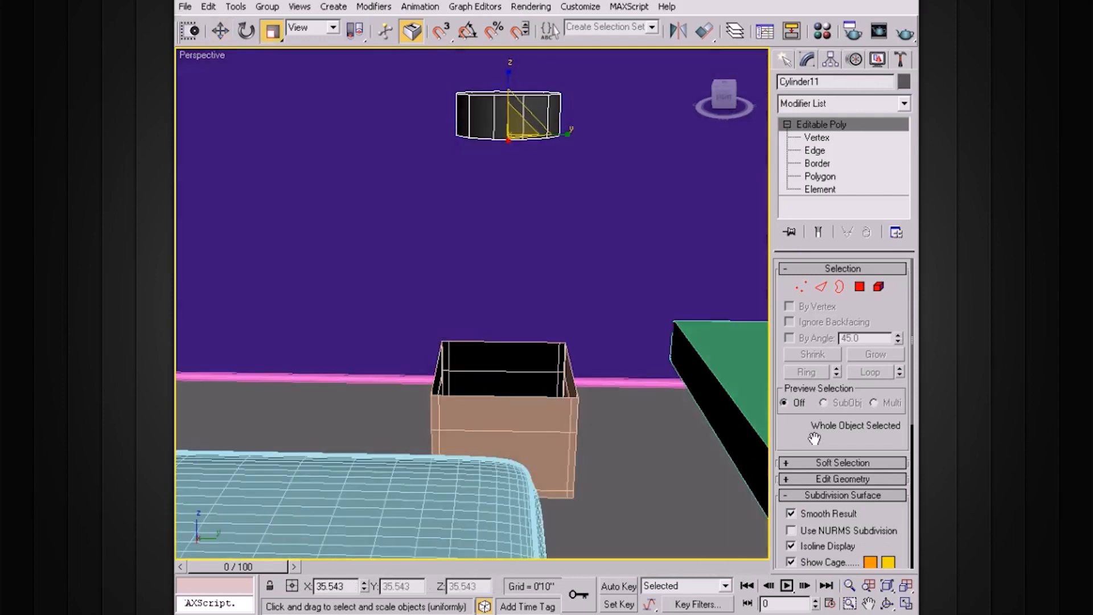
Attach the open box to the cylinder so both form one Editable Poly object
left_click_drag(811, 435, 825, 338)
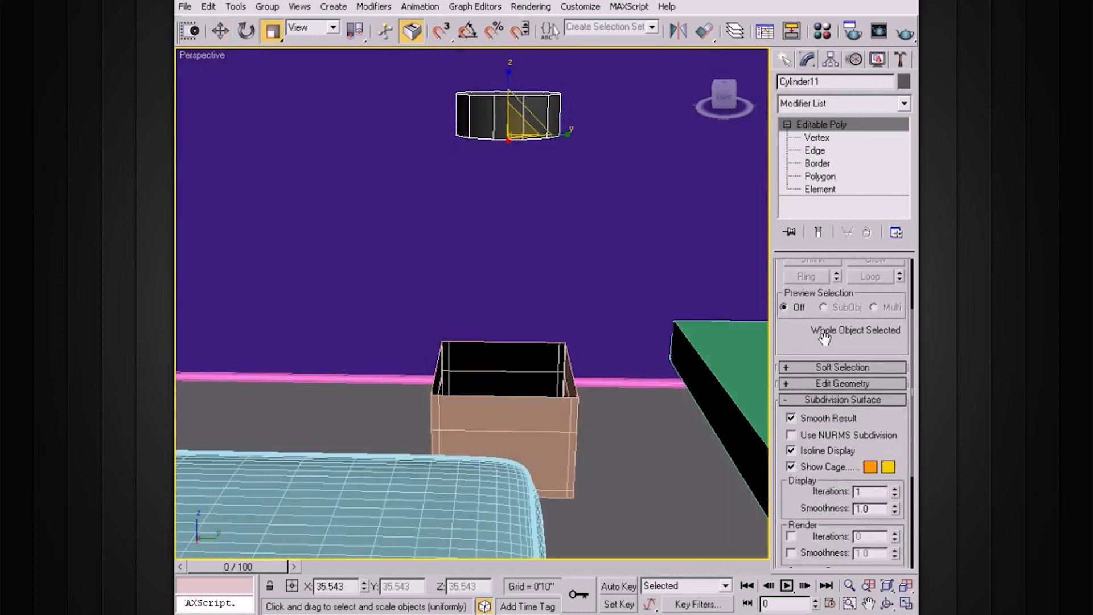
left_click(841, 384)
left_click(807, 383)
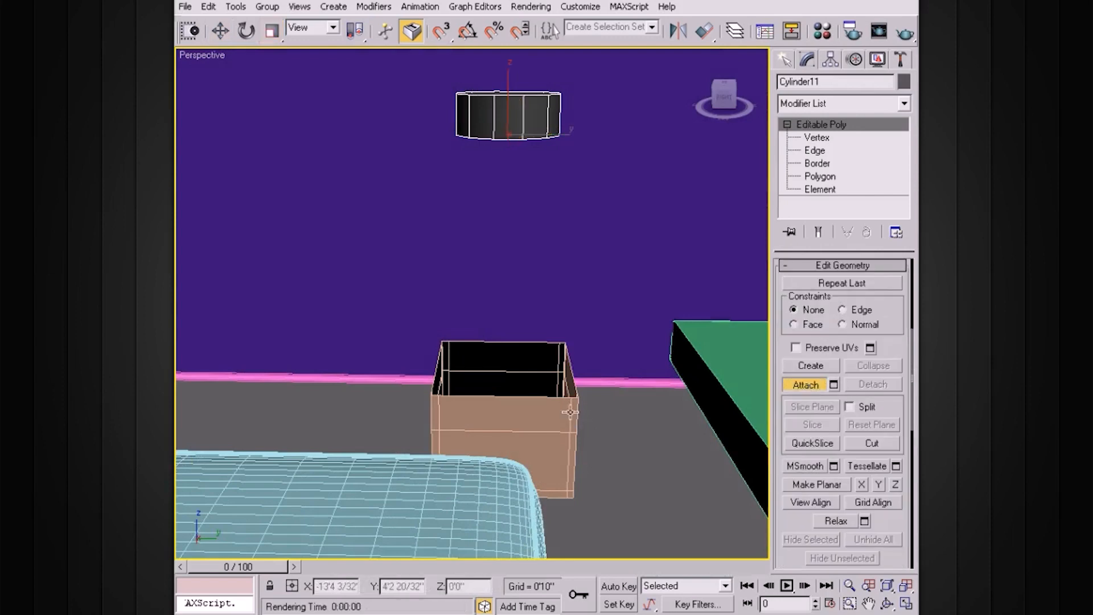
middle_click_drag(662, 402, 631, 408, "alt")
left_click(787, 124)
left_click(787, 124)
middle_click_drag(613, 255, 618, 239, "alt")
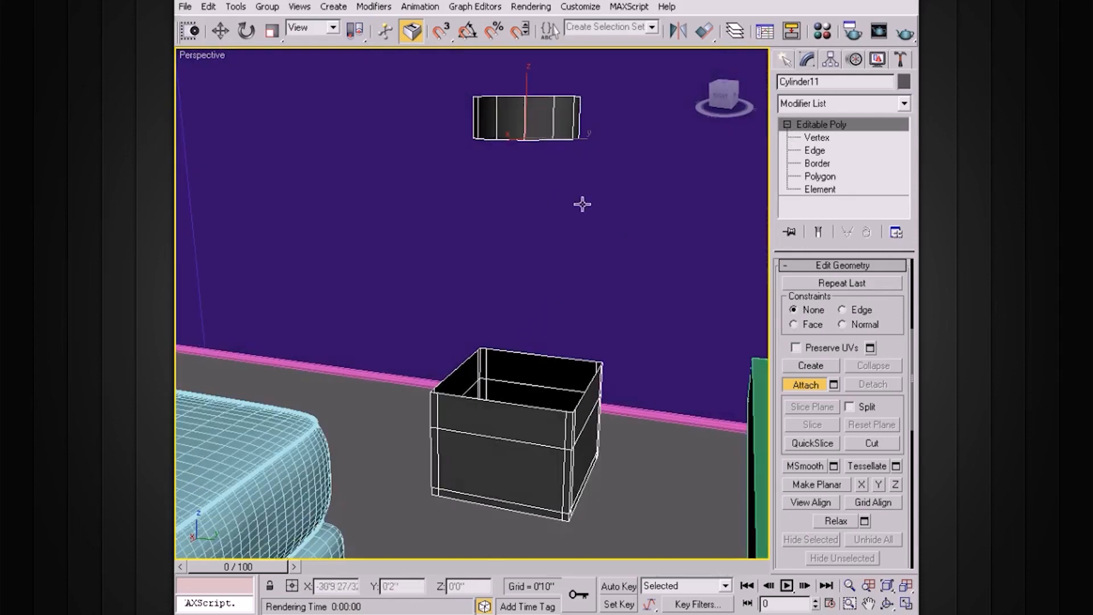
middle_click_drag(582, 204, 615, 202, "alt")
Select the cylinder's open lower border together with the box's open upper border at Border level
left_click(816, 164)
middle_click_drag(491, 227, 496, 205, "alt")
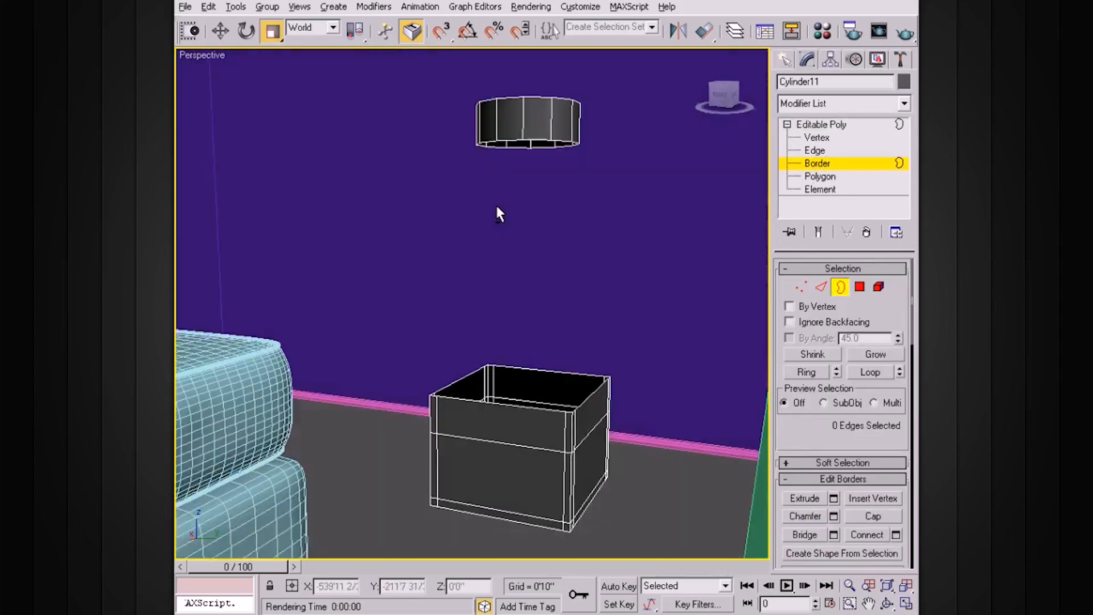
left_click(542, 141)
middle_click_drag(630, 220, 555, 353, "alt")
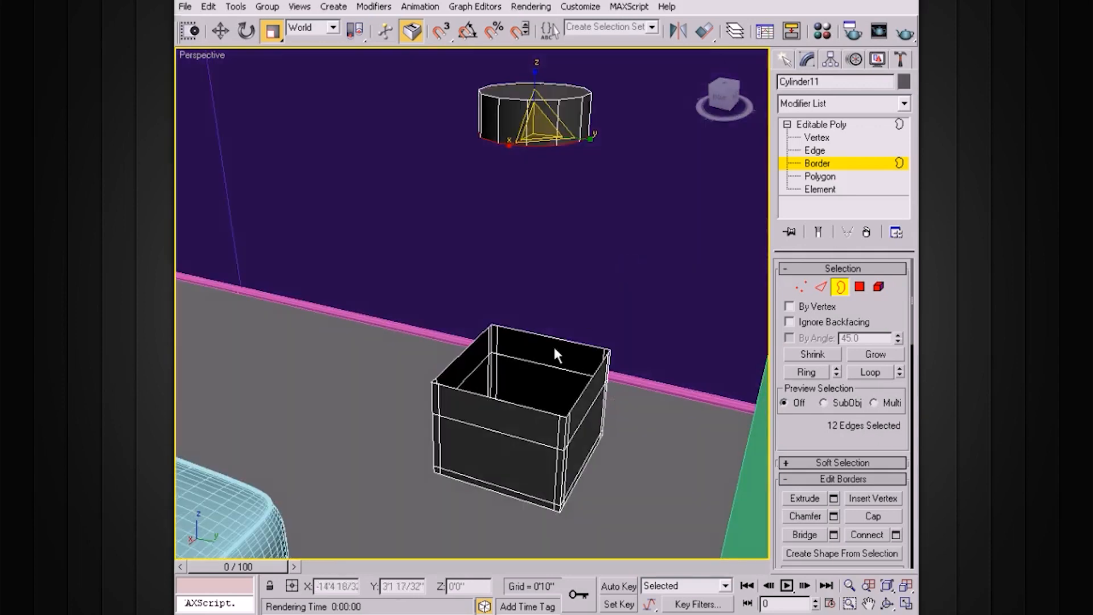
left_click(524, 403, "ctrl")
mouse_move(611, 377)
middle_mouse_down("alt")
mouse_move(622, 343)
mouse_move(533, 318)
mouse_move(604, 377)
mouse_move(626, 369)
middle_mouse_up("alt")
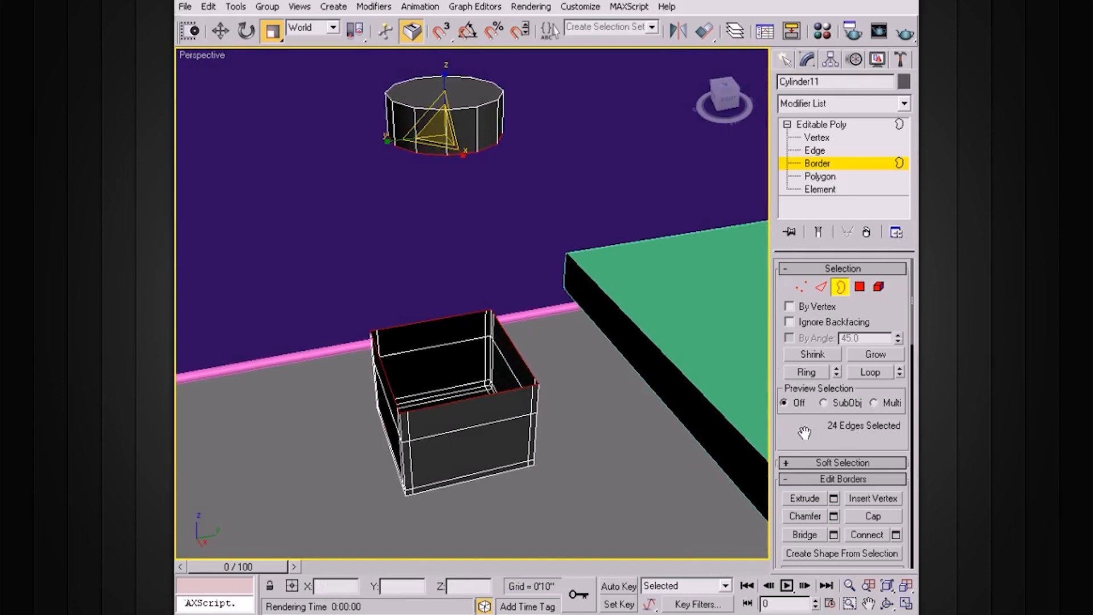
Bridge the two selected borders using the border selection, with 4 segments
left_click_drag(805, 433, 826, 354)
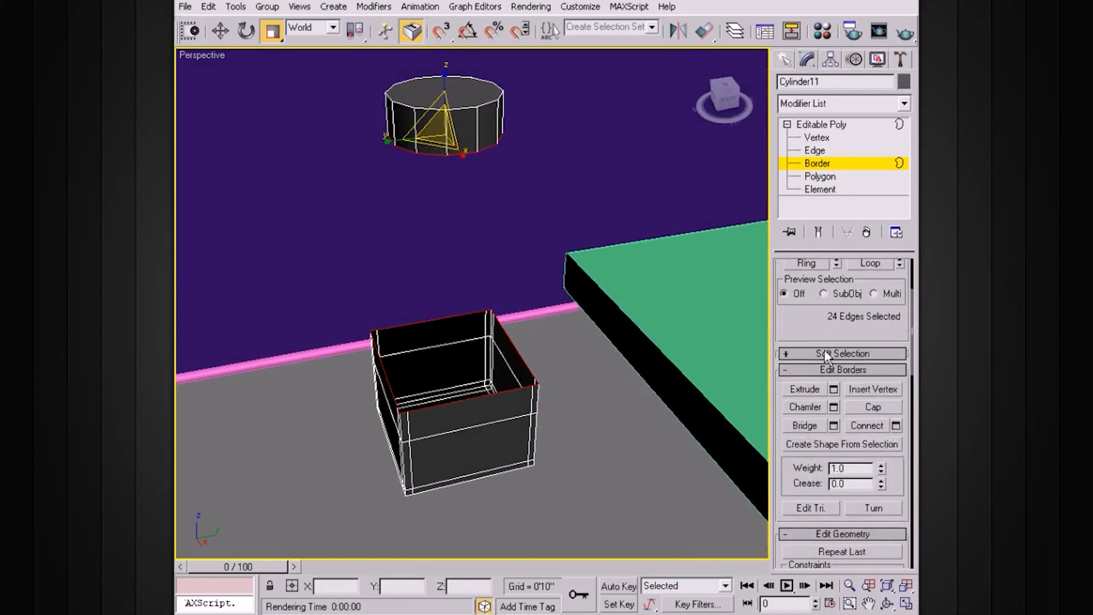
left_click(833, 426)
middle_click_drag(512, 273, 494, 347, "alt")
middle_click_drag(580, 316, 421, 474, "alt")
scroll(428, 302, "down", 2)
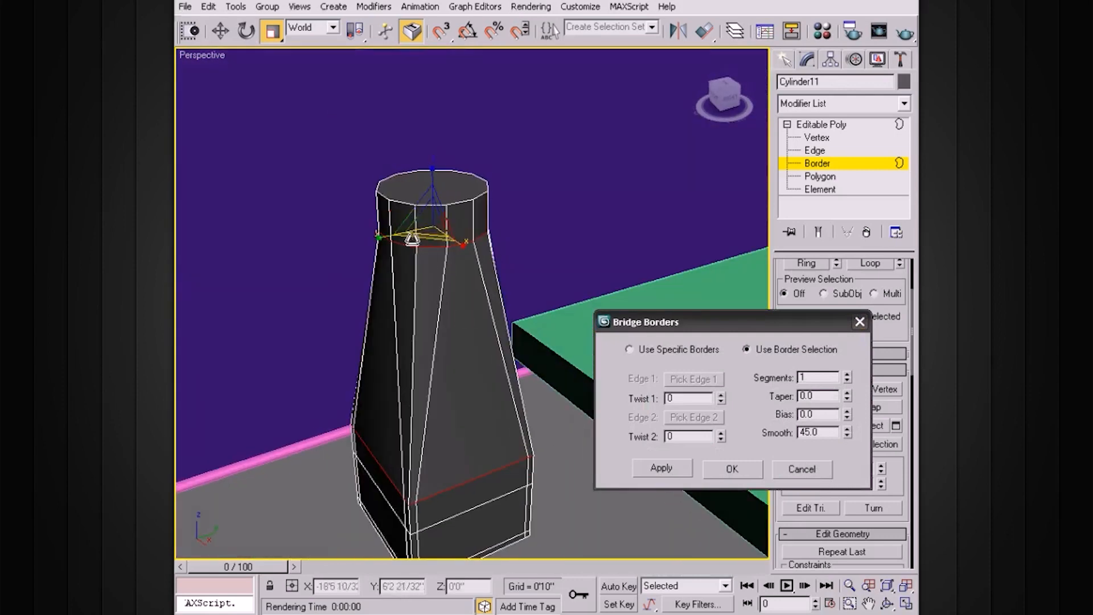
middle_click_drag(431, 396, 440, 501, "alt")
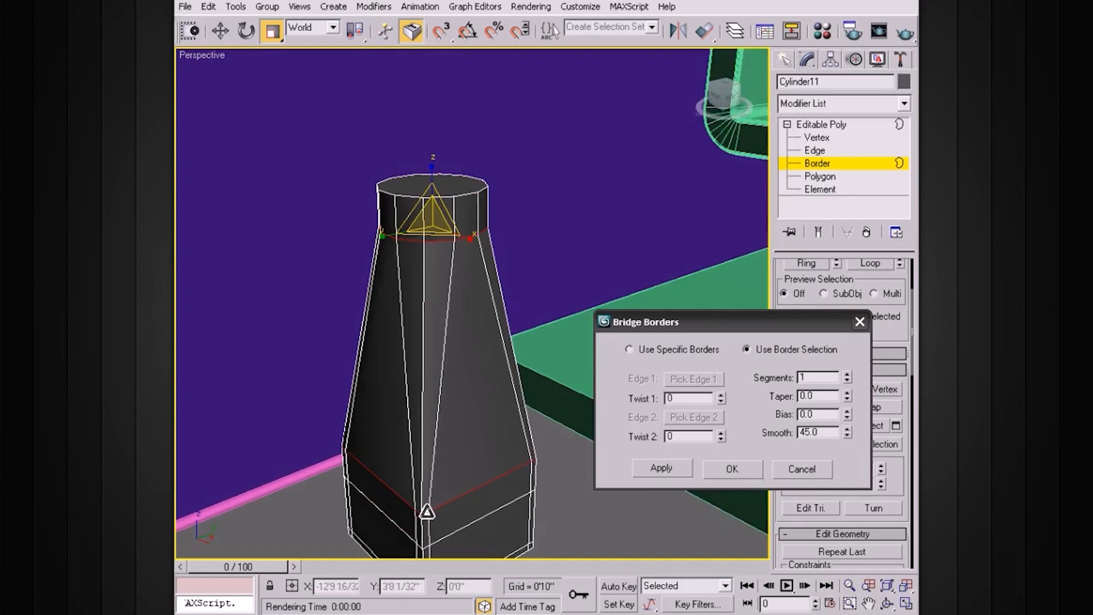
middle_click_drag(466, 230, 422, 513, "alt")
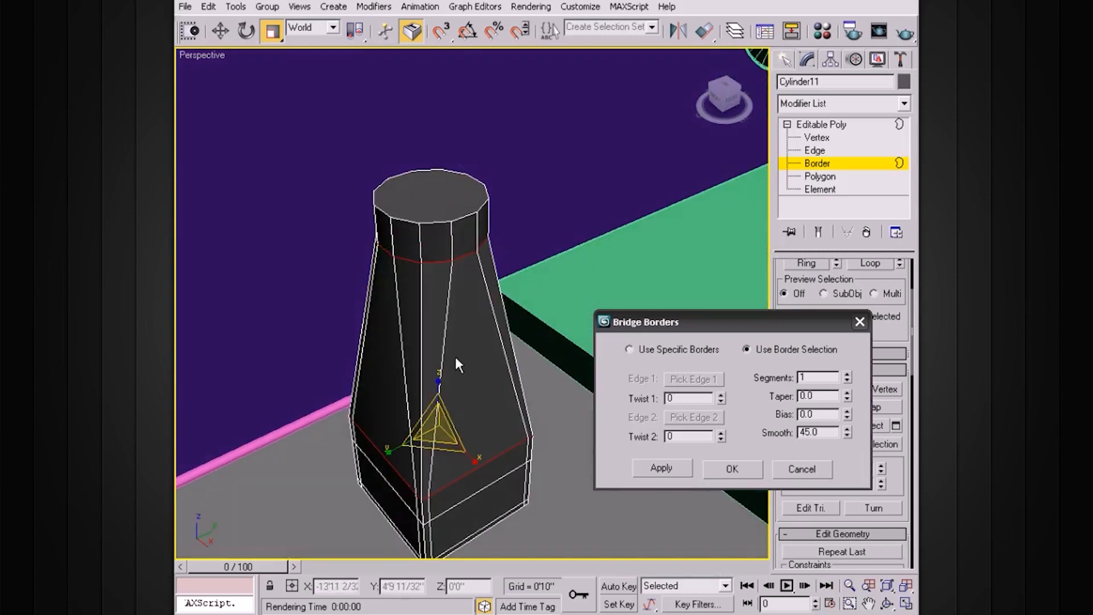
middle_click_drag(454, 255, 418, 194, "alt")
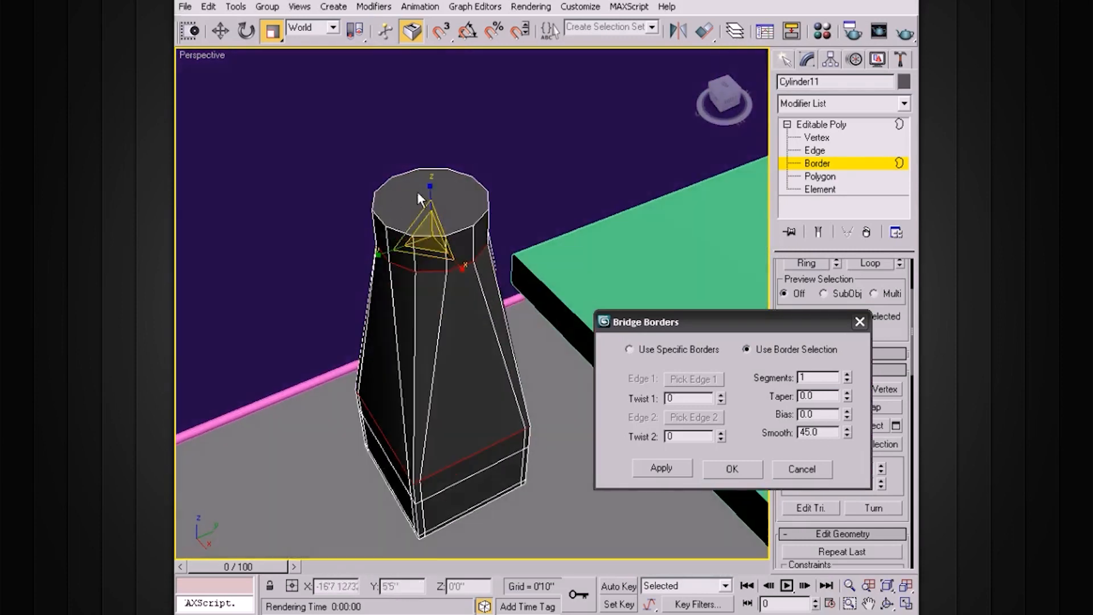
middle_click_drag(477, 242, 408, 228, "alt")
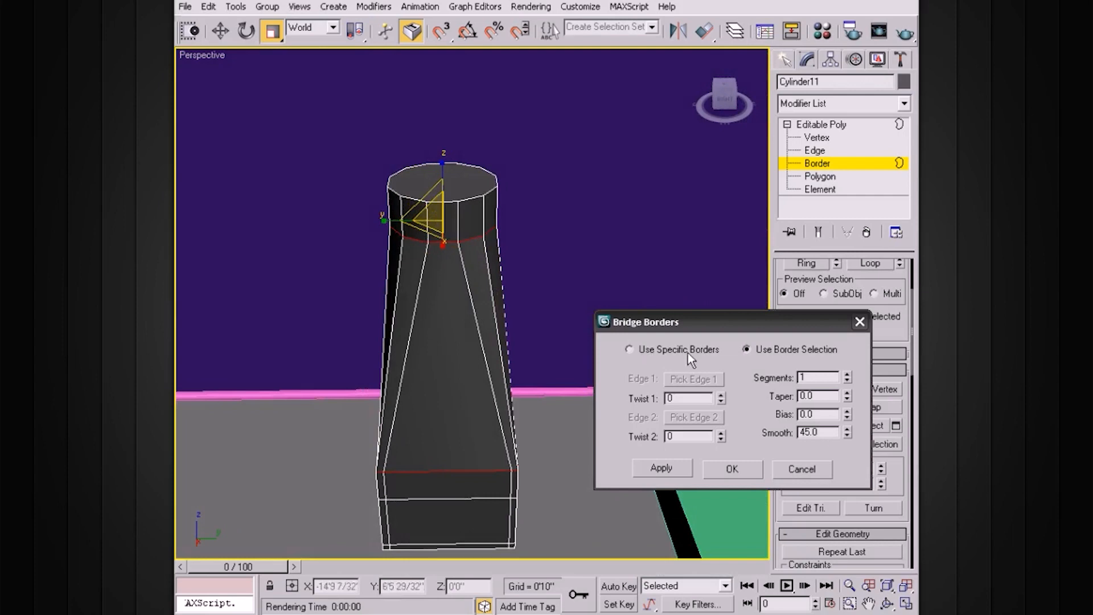
left_click(848, 374)
left_click(848, 374)
left_click(847, 374)
middle_click_drag(518, 385, 467, 343, "alt")
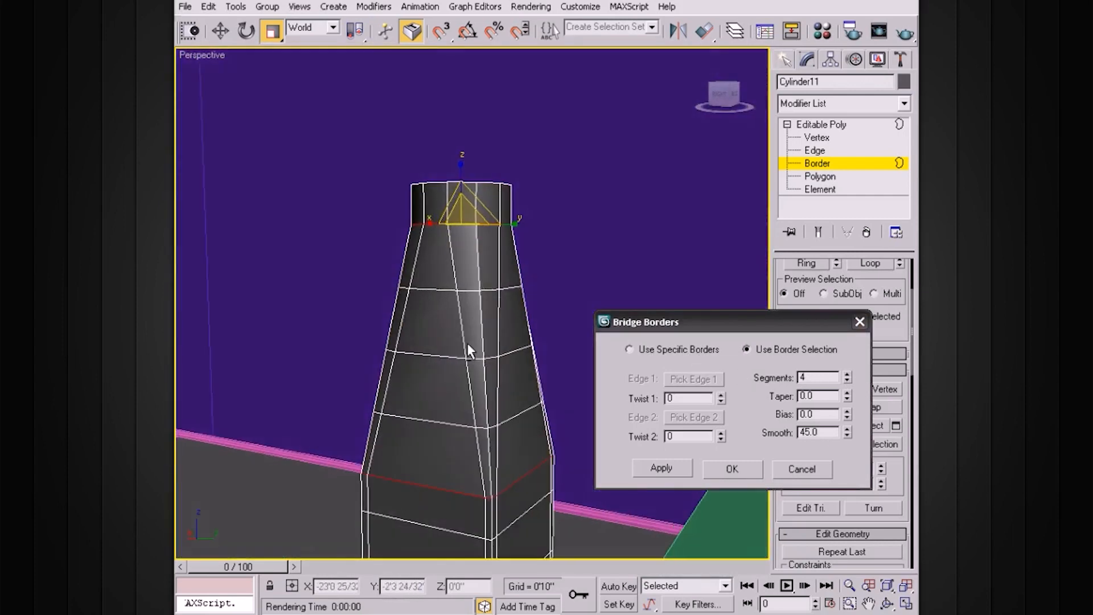
Set the bridge's taper to -0.94 and accept the bridge between the cylinder and the box
left_click_drag(850, 399, 844, 435)
middle_click_drag(410, 330, 658, 393, "alt")
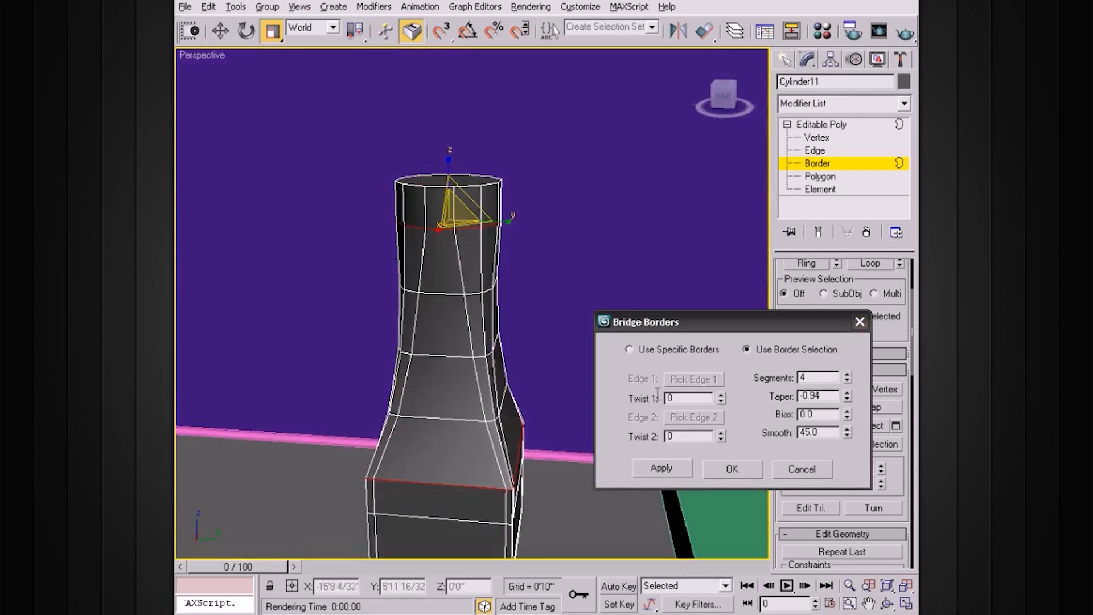
middle_click_drag(471, 302, 479, 456, "alt")
scroll(504, 435, "up", 3)
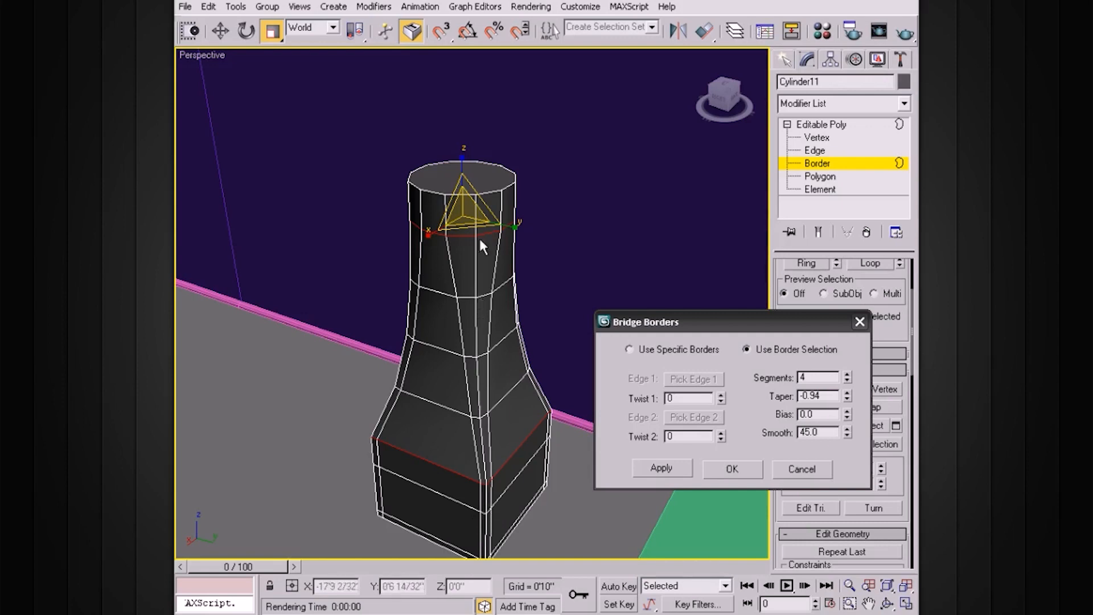
middle_click_drag(484, 239, 405, 223, "alt")
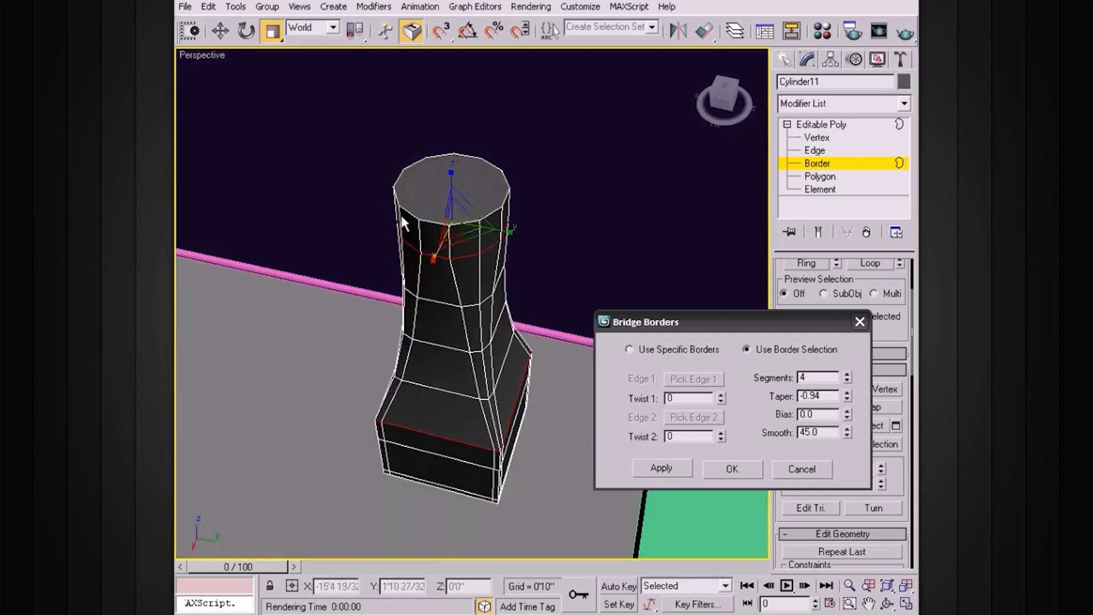
middle_click_drag(515, 286, 508, 260, "alt")
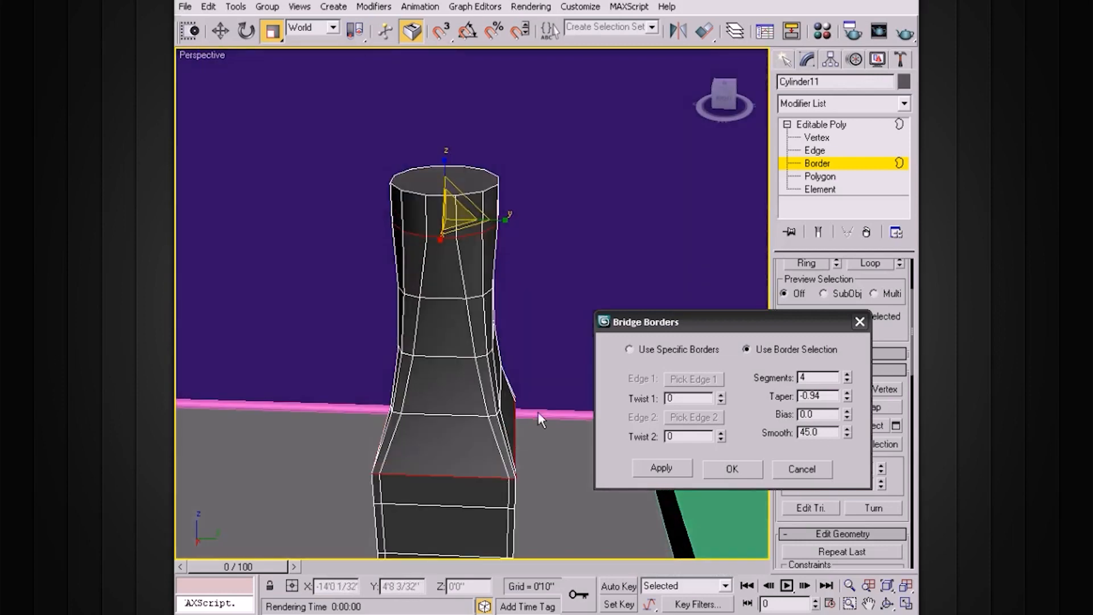
left_click(730, 471)
Switch to Polygon level and select the 12 side polygons that form the ring around the neck's top
middle_click_drag(538, 345, 593, 296, "alt")
left_click(829, 126)
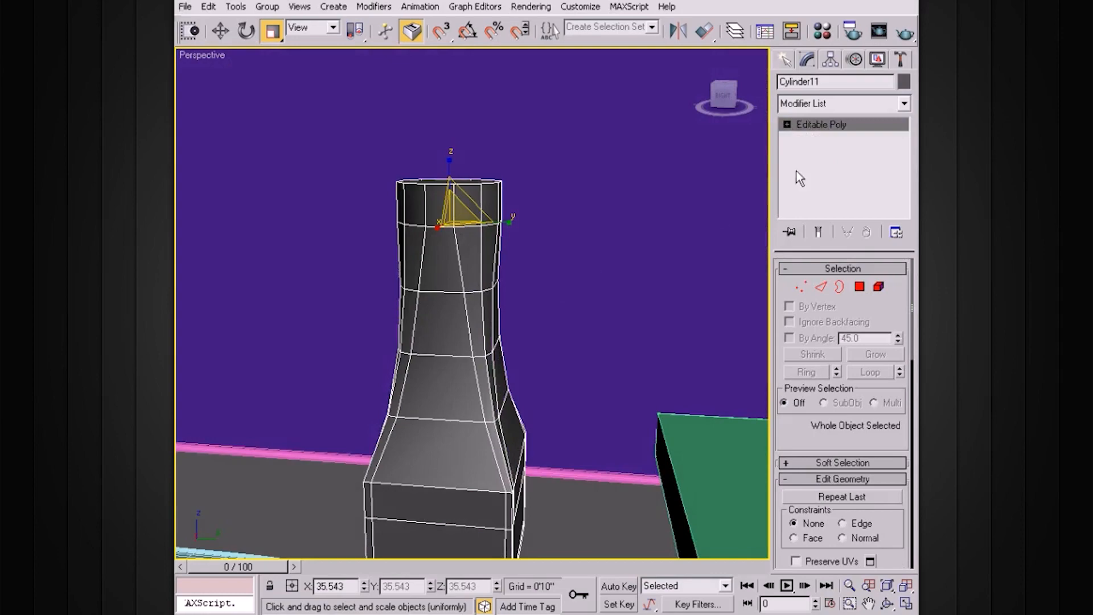
left_click(788, 124)
left_click(827, 176)
middle_click_drag(548, 201, 530, 191, "alt")
left_click_drag(527, 191, 385, 217)
middle_click_drag(385, 222, 551, 288, "alt")
scroll(531, 229, "up", 2)
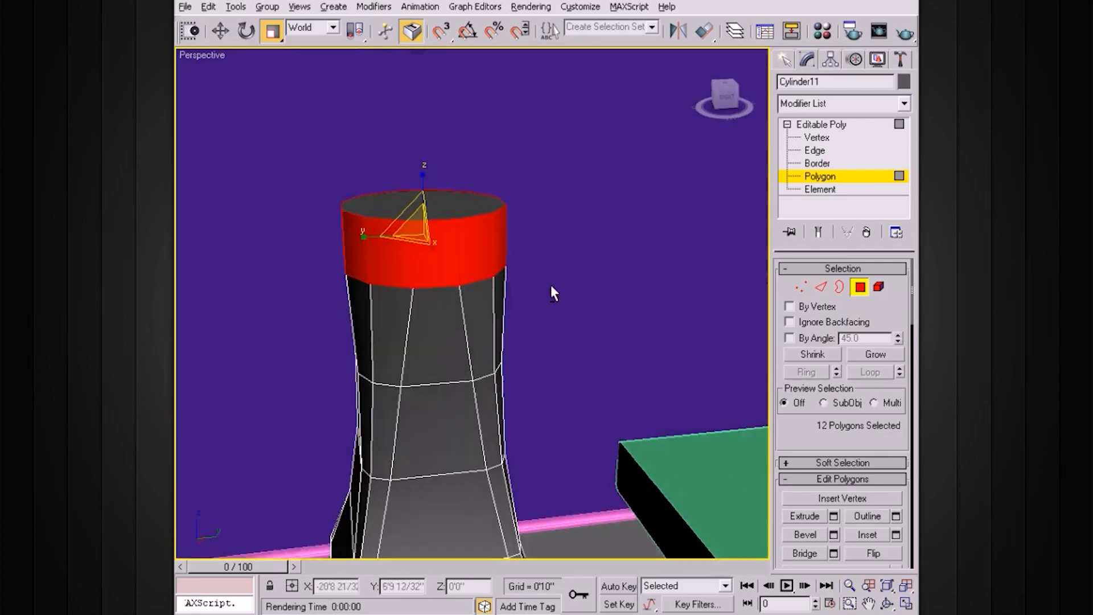
Extrude the selected ring of polygons outward by Local Normal with a height of 0'1 9/32"
left_click(833, 516)
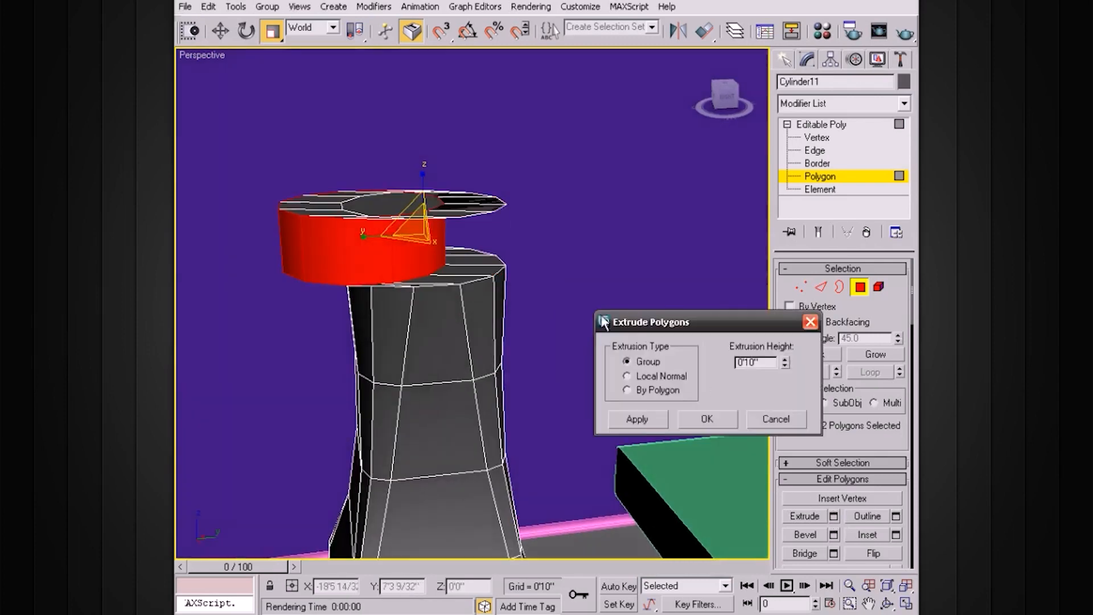
left_click(677, 375)
middle_click_drag(532, 288, 526, 312, "alt")
left_click_drag(785, 362, 749, 428)
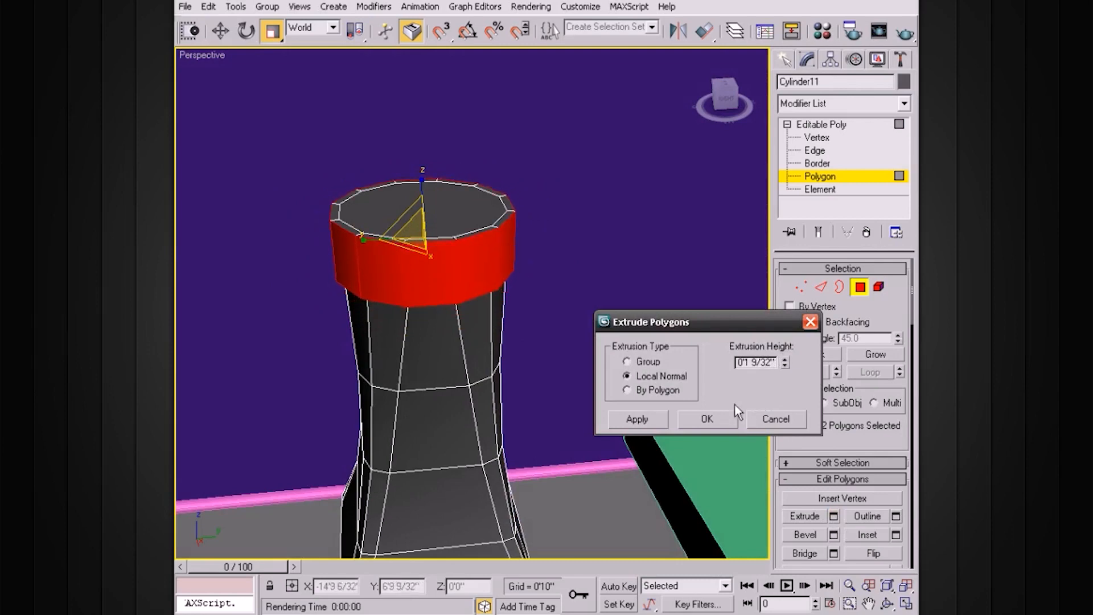
left_click(721, 421)
Inset the collar's side polygons as a group by 0'0 26/32"
left_click(896, 535)
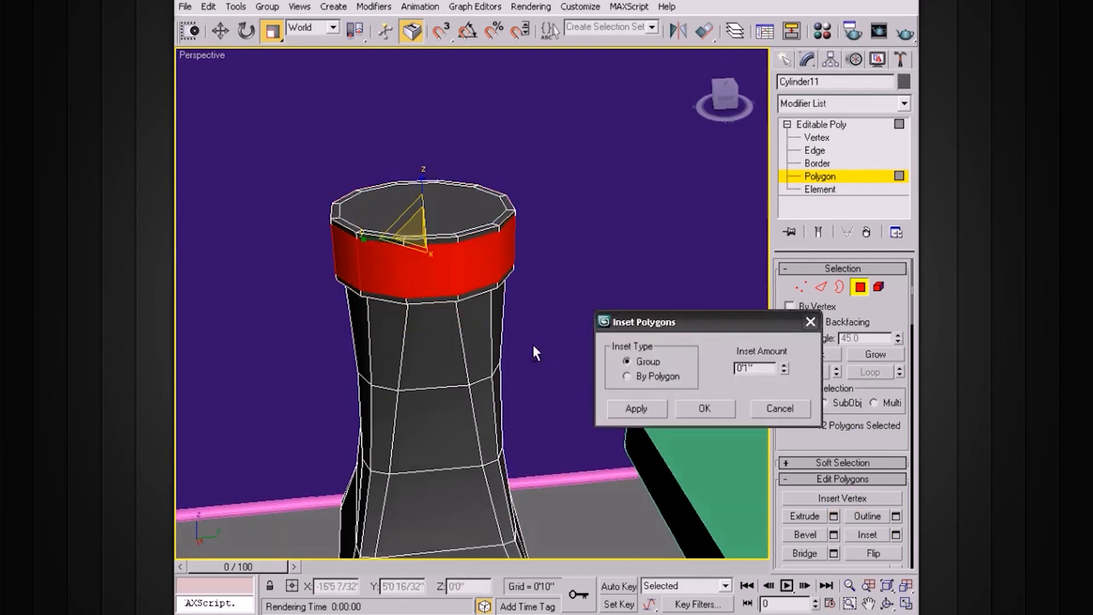
middle_click_drag(533, 344, 531, 340, "alt")
left_click(786, 364)
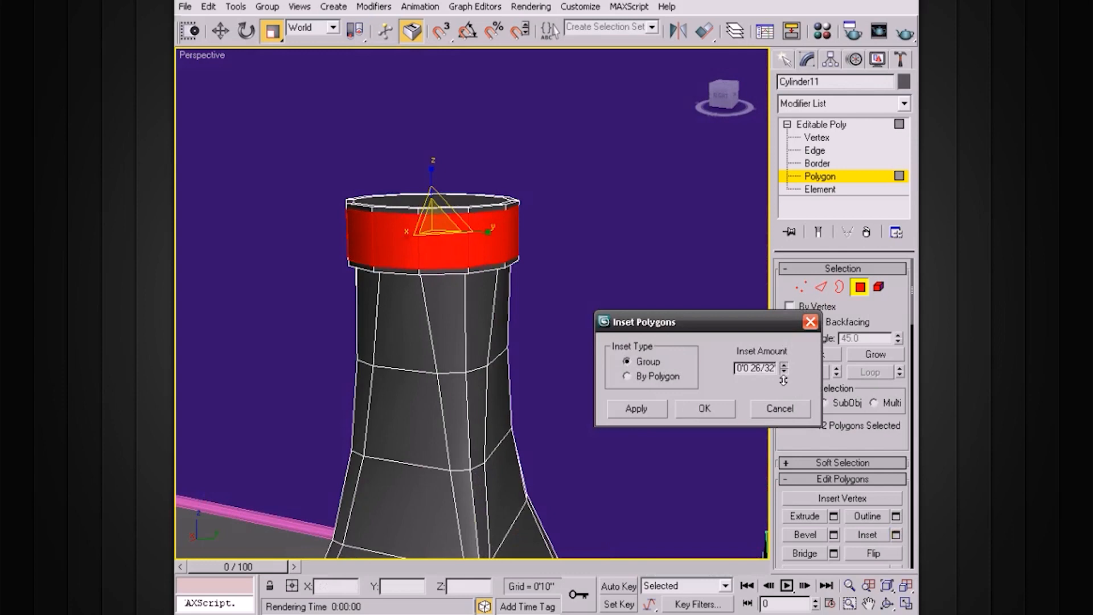
left_click(715, 408)
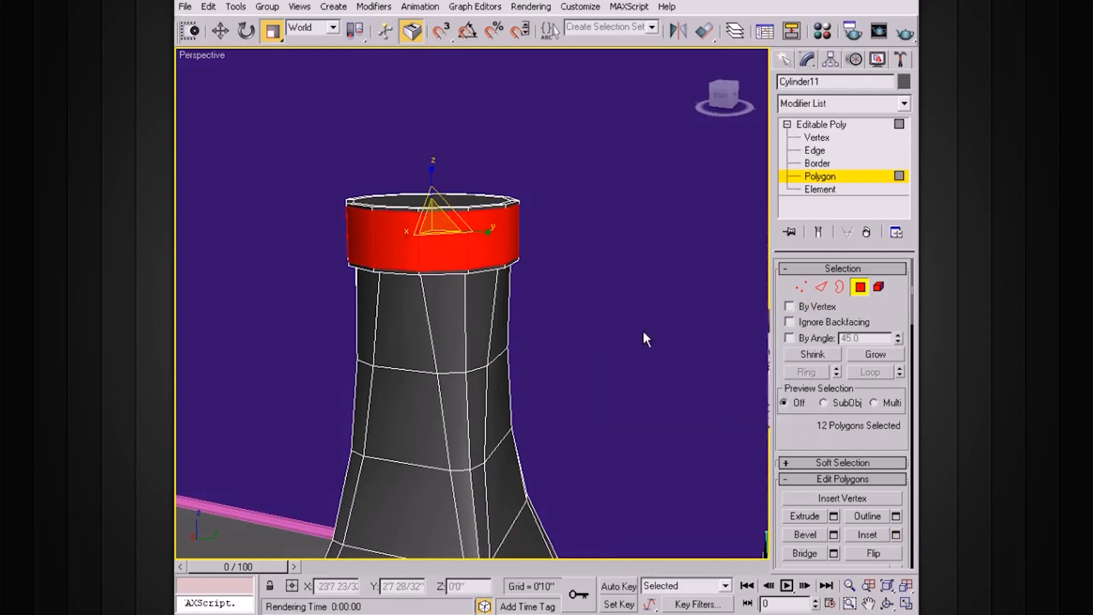
Select the neck's top cap polygon and extrude it inward by Local Normal with a height of -0'0 18/32"
middle_click_drag(647, 337, 560, 306, "alt")
left_click(452, 205)
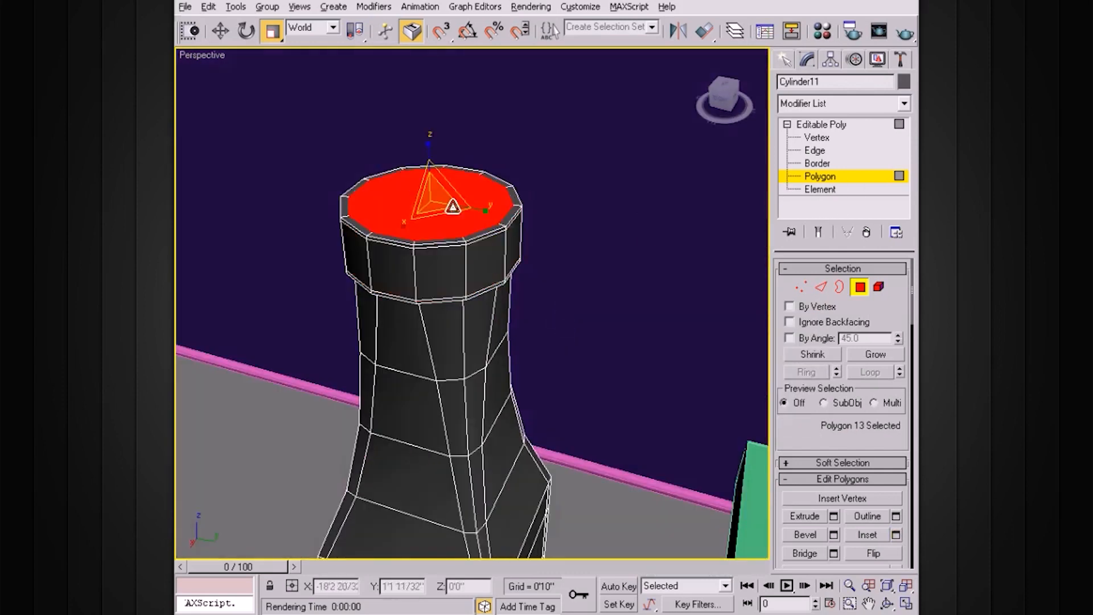
middle_click_drag(452, 205, 503, 243, "alt")
left_click(834, 517)
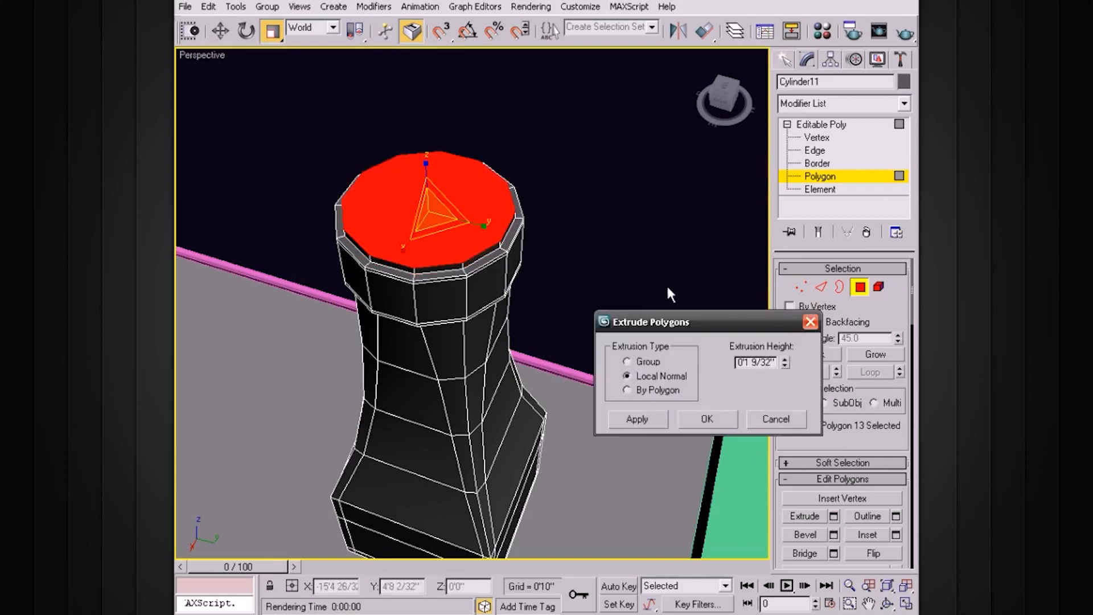
left_click_drag(786, 365, 781, 479)
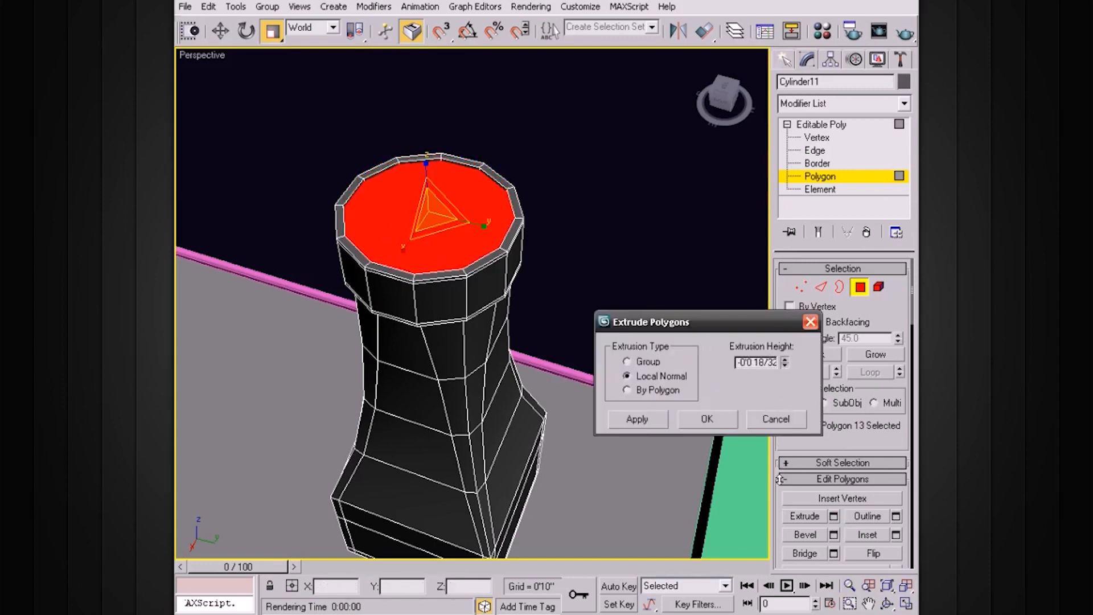
left_click(637, 420)
Extrude the sunken cap polygon a second time by -1'7 17/32" to hollow out the neck
left_click_drag(785, 363, 784, 448)
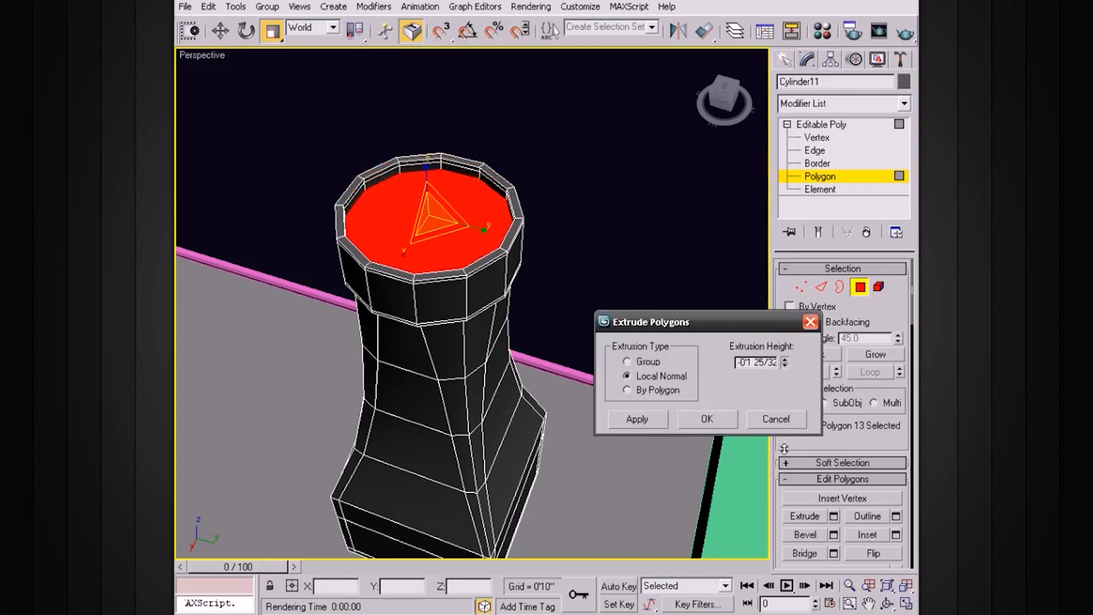
left_click_drag(785, 362, 797, 477)
left_click_drag(786, 365, 770, 545)
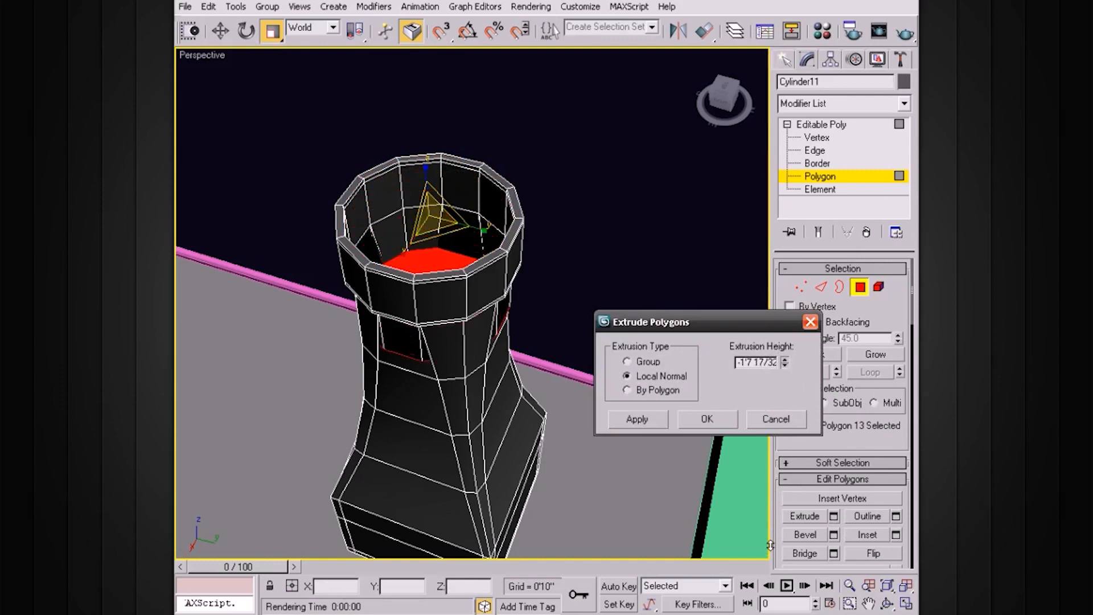
left_click(707, 419)
Leave Polygon level and turn on NURMS subdivision for the bridged body
middle_click_drag(434, 317, 527, 267, "alt")
scroll(527, 267, "down", 2)
left_click(833, 125)
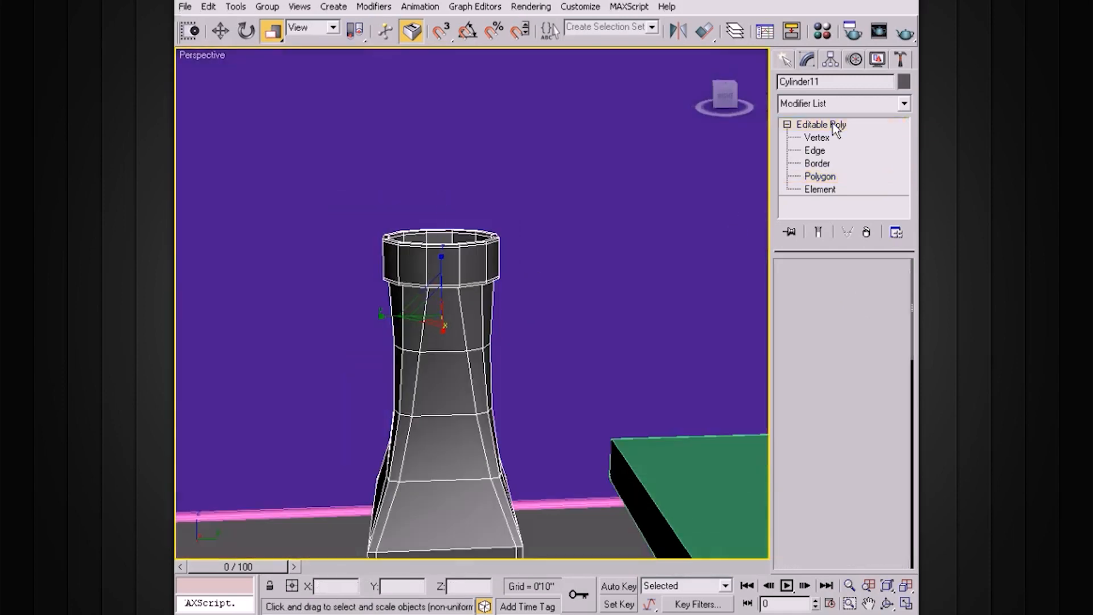
left_click(787, 125)
left_click(826, 268)
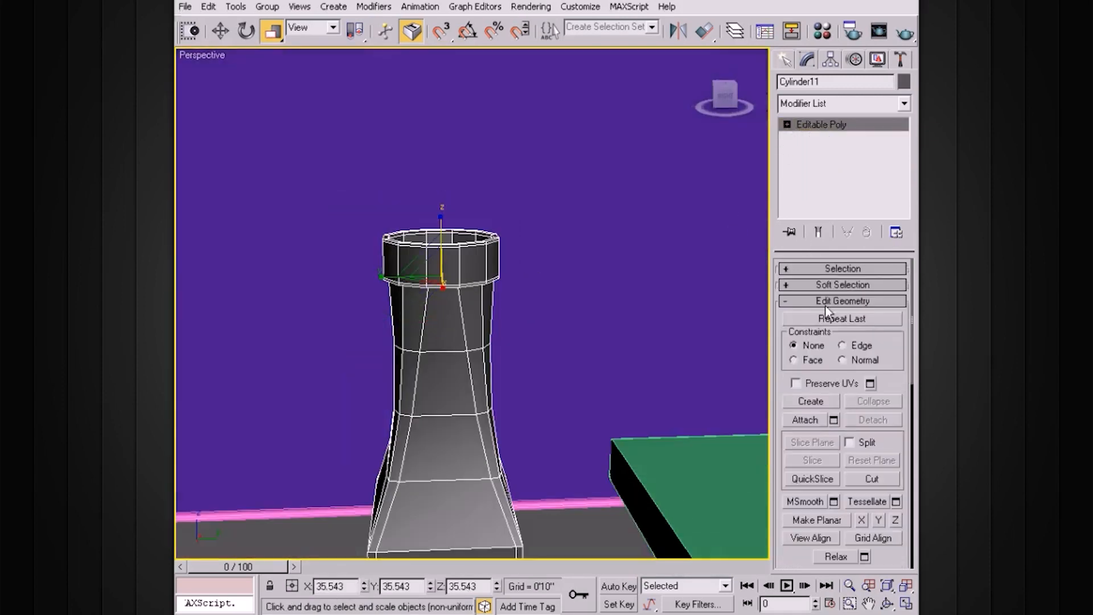
left_click(827, 301)
left_click(805, 355)
Examine the smoothed body from several angles, with and without edged faces, including the inside of the neck
middle_click_drag(616, 349, 427, 215, "alt")
key("F4")
middle_click_drag(518, 280, 552, 275, "alt")
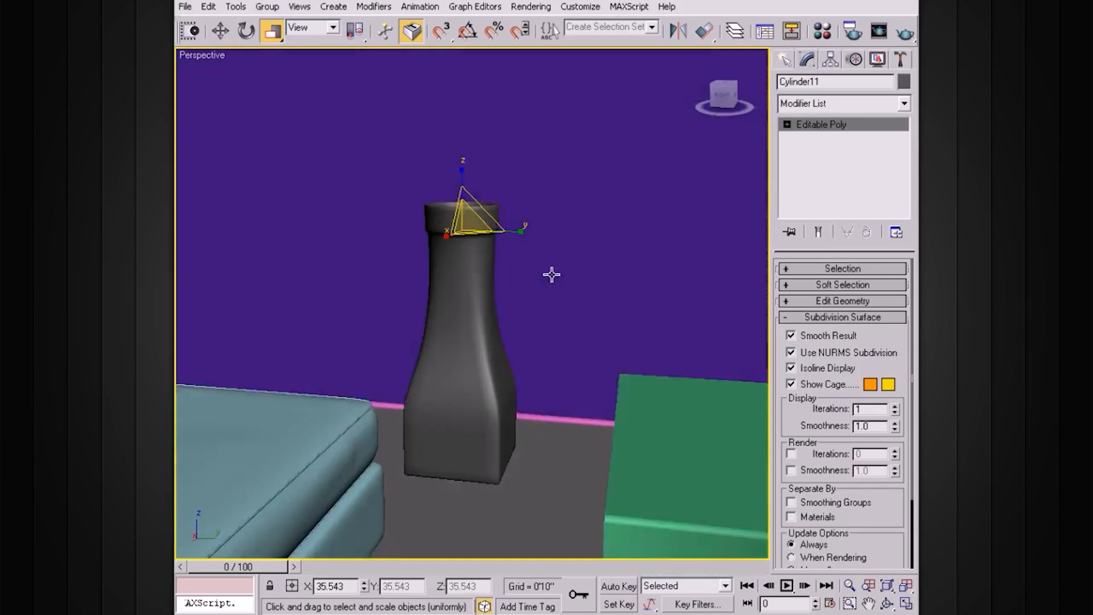
scroll(552, 275, "up", 2)
left_click(501, 381)
key("F4")
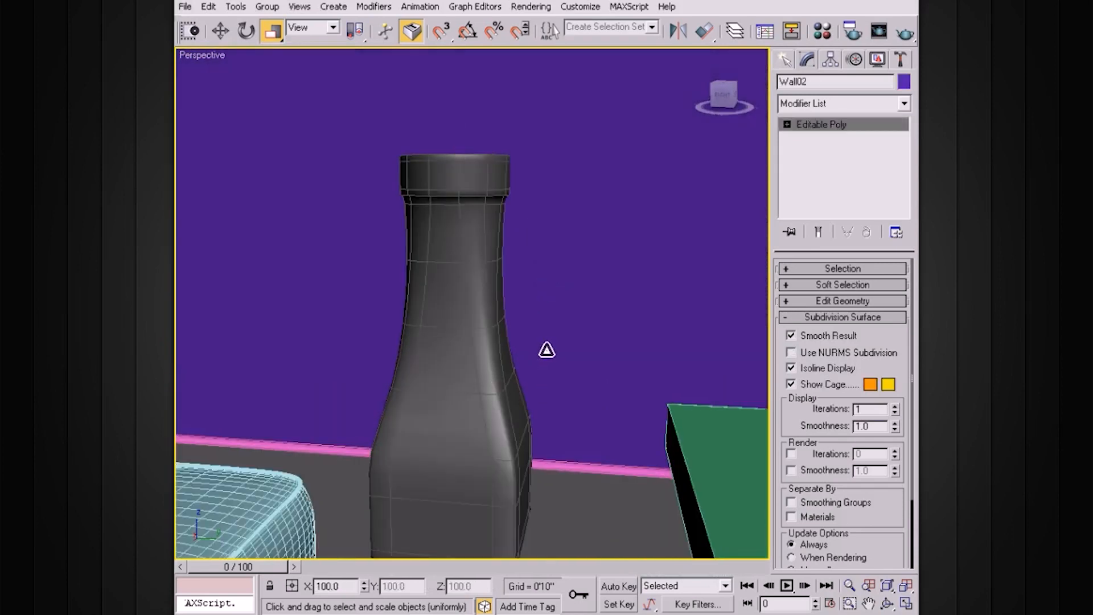
left_click(510, 417)
middle_click_drag(517, 342, 581, 419, "alt")
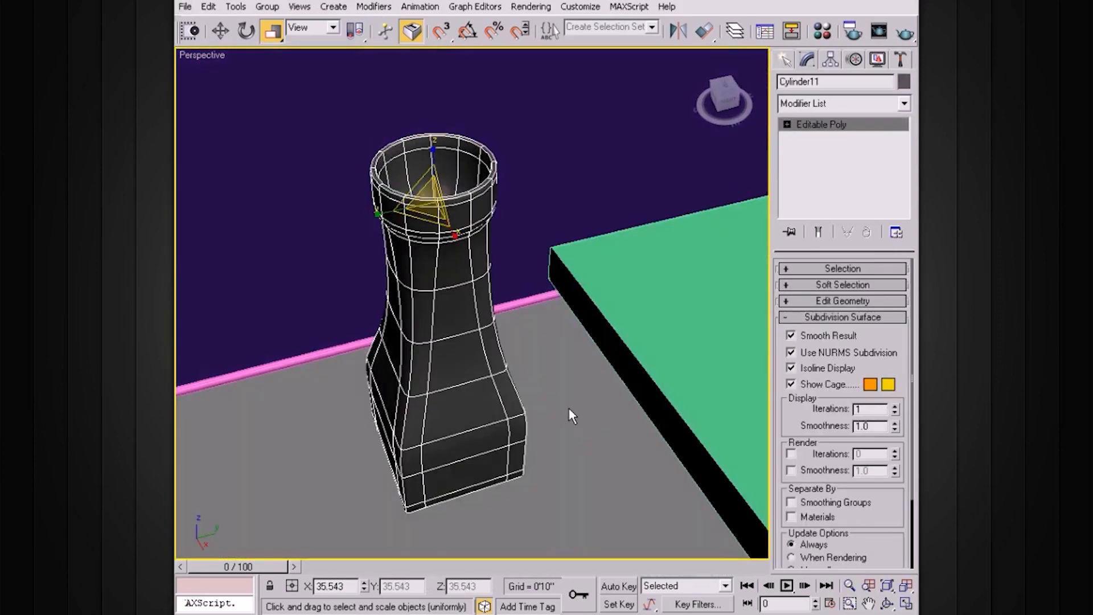
key("z")
middle_click_drag(572, 369, 561, 433, "alt")
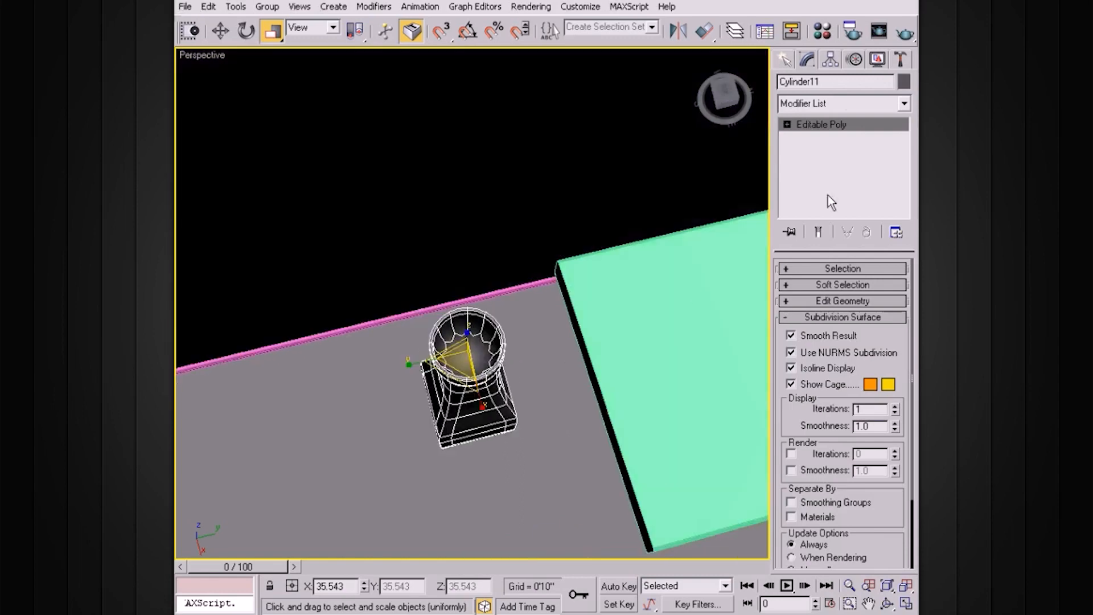
Turn off NURMS subdivision and move the cavity's floor polygon down along Z, deeper into the body
left_click(791, 353)
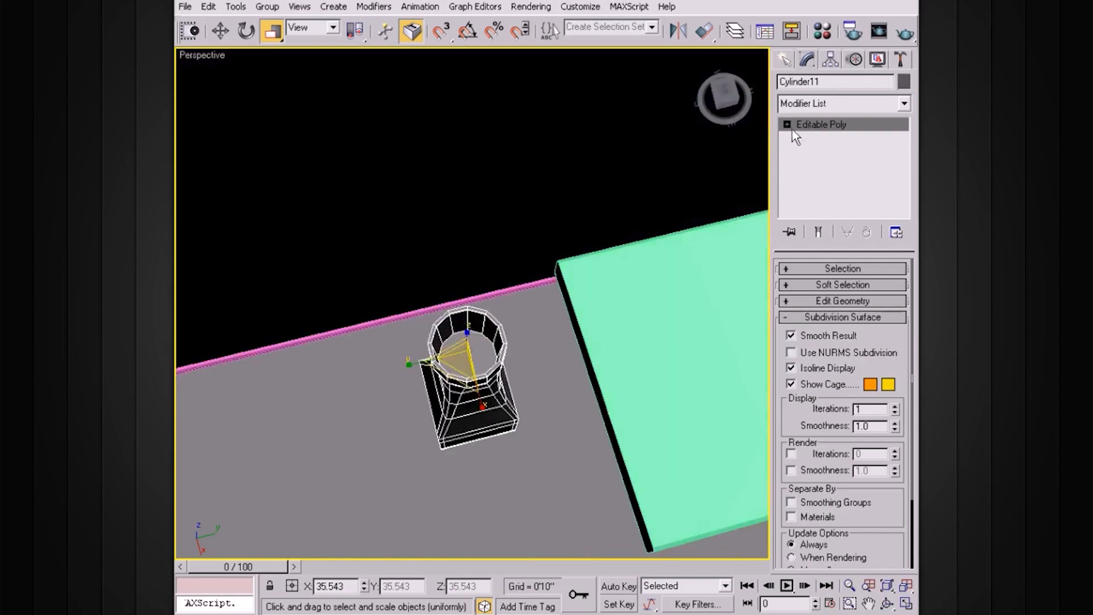
left_click(820, 177)
middle_click_drag(467, 342, 467, 311, "alt")
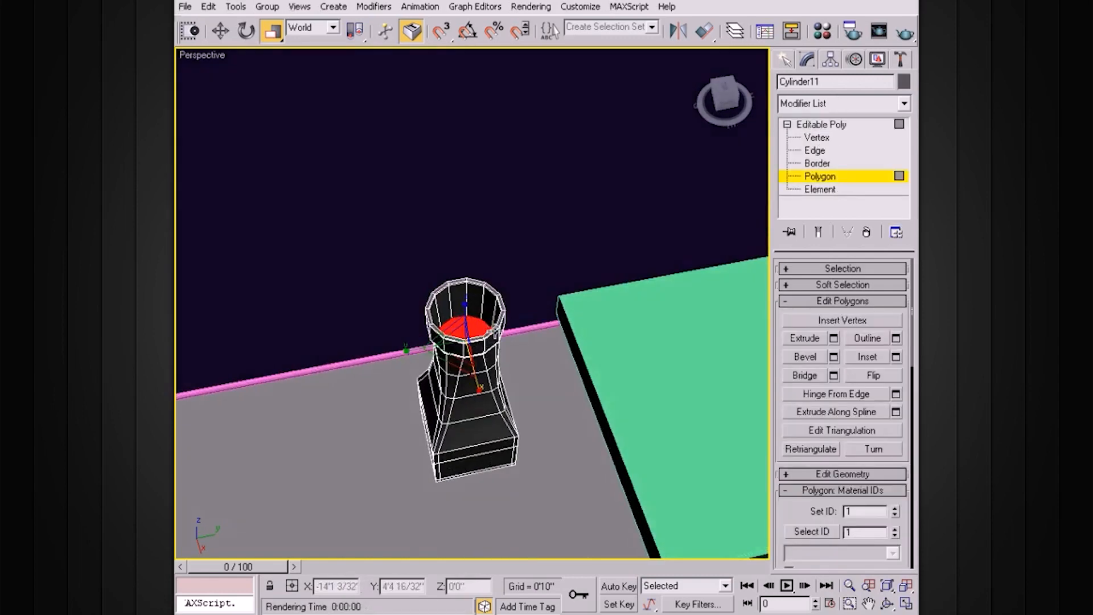
scroll(466, 337, "up", 3)
key("w")
left_click_drag(460, 335, 463, 422)
Scale the cavity's floor polygon down to about 77% along X and Z
key("r")
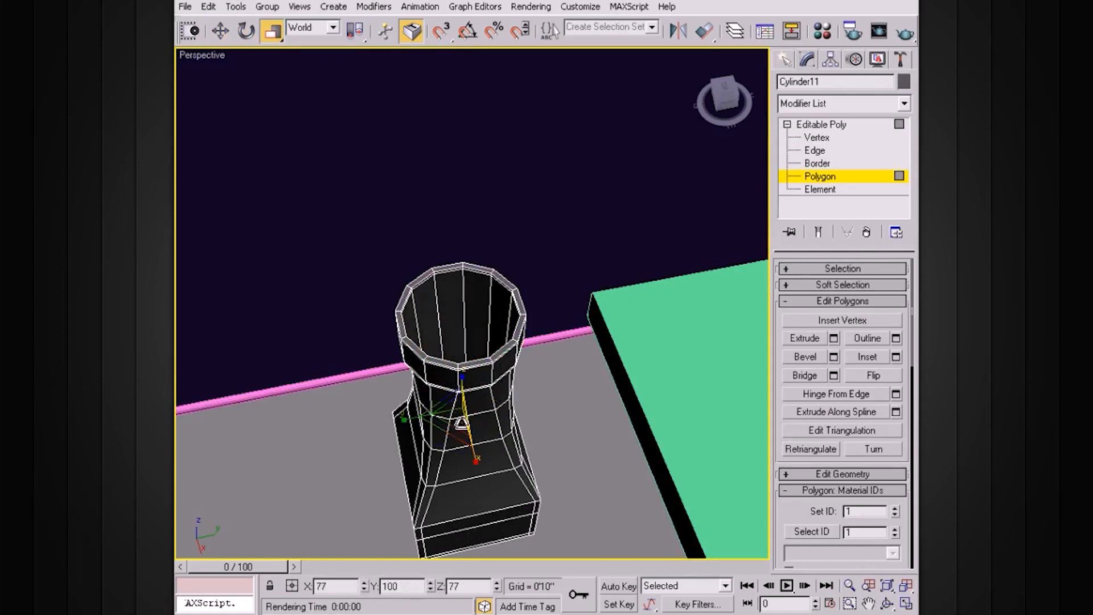
middle_click_drag(528, 367, 520, 367, "alt")
Select the ring of vertical edges inside the neck and connect them with 1 segment slid toward the rim
left_click(815, 151)
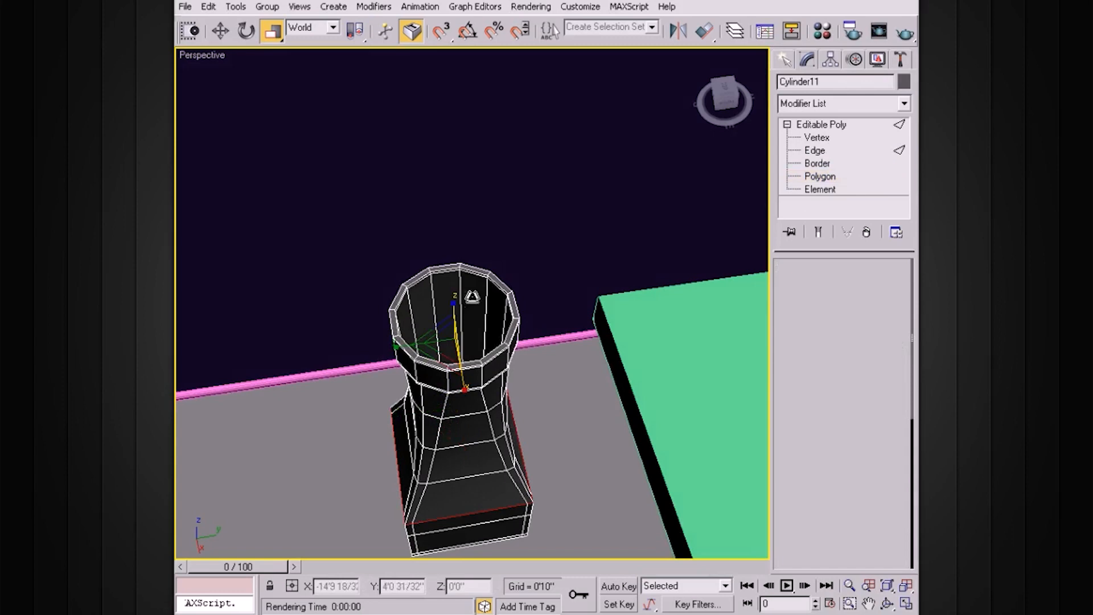
middle_click_drag(529, 279, 717, 343, "alt")
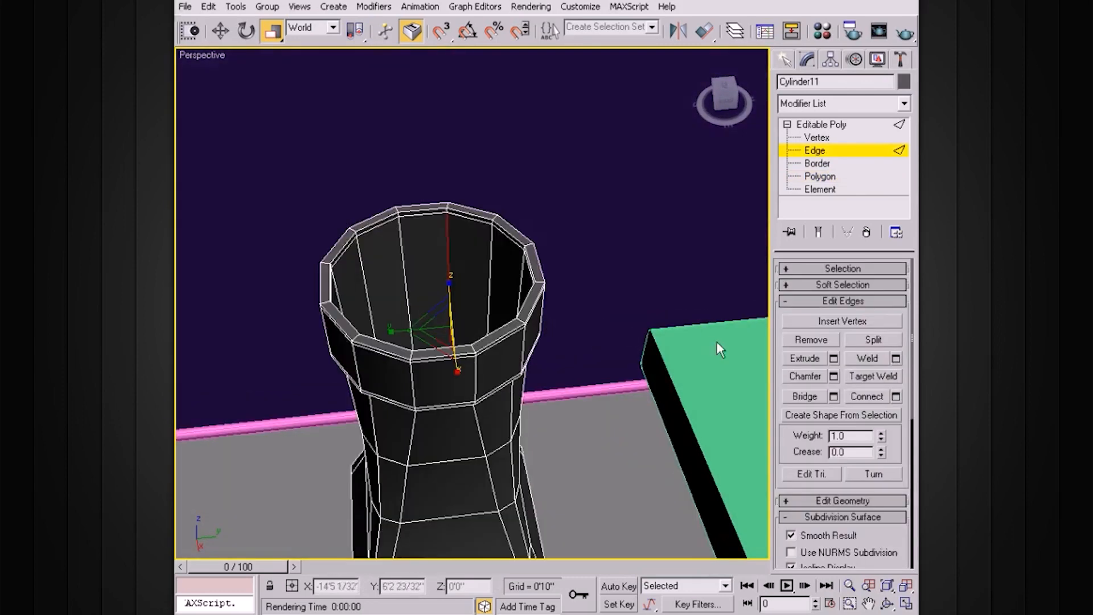
left_click(825, 269)
left_click(820, 374)
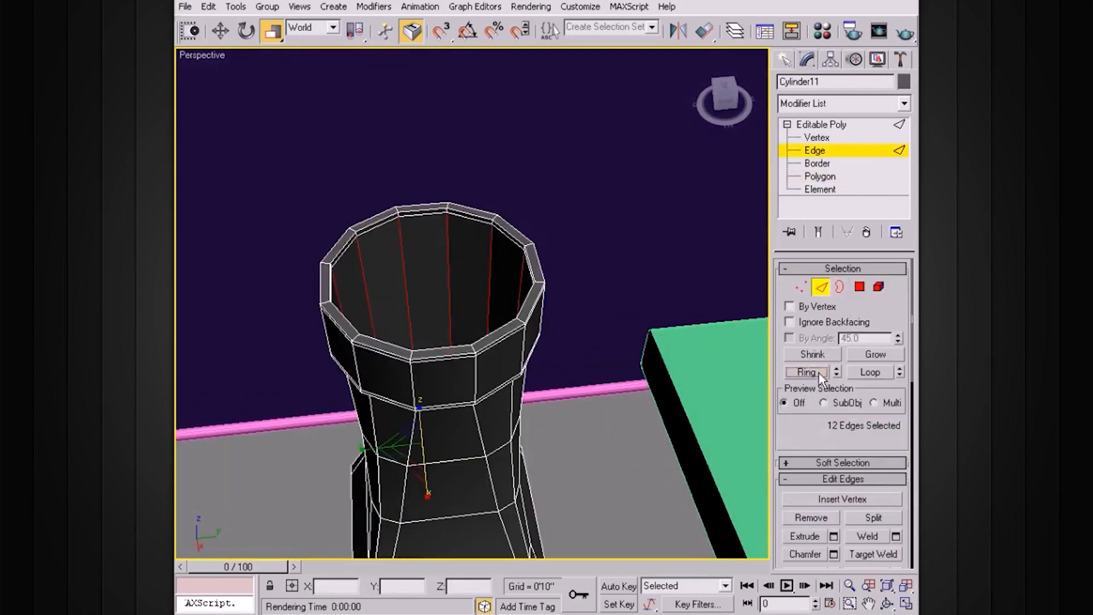
scroll(877, 456, "down", 5)
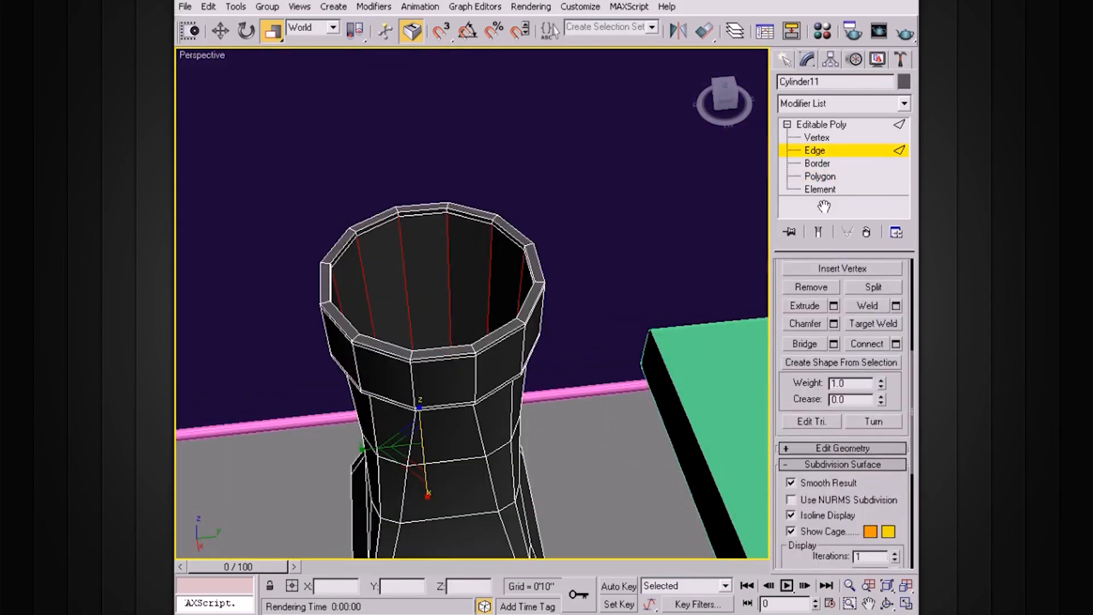
left_click(896, 342)
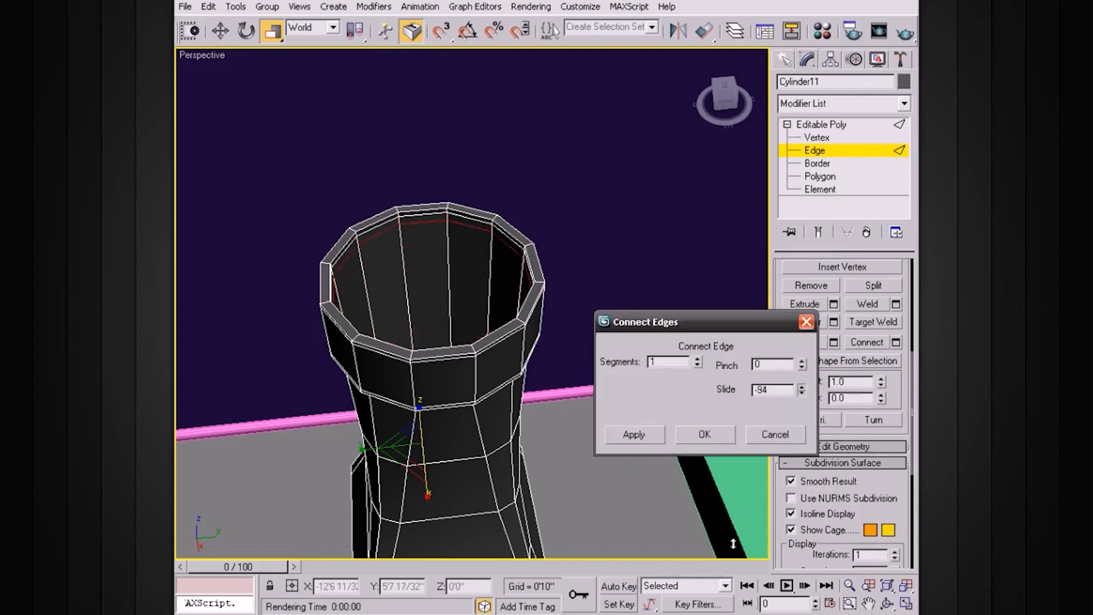
left_click(705, 434)
Leave Edge level, turn on NURMS subdivision for the vase and deselect it
left_click(787, 124)
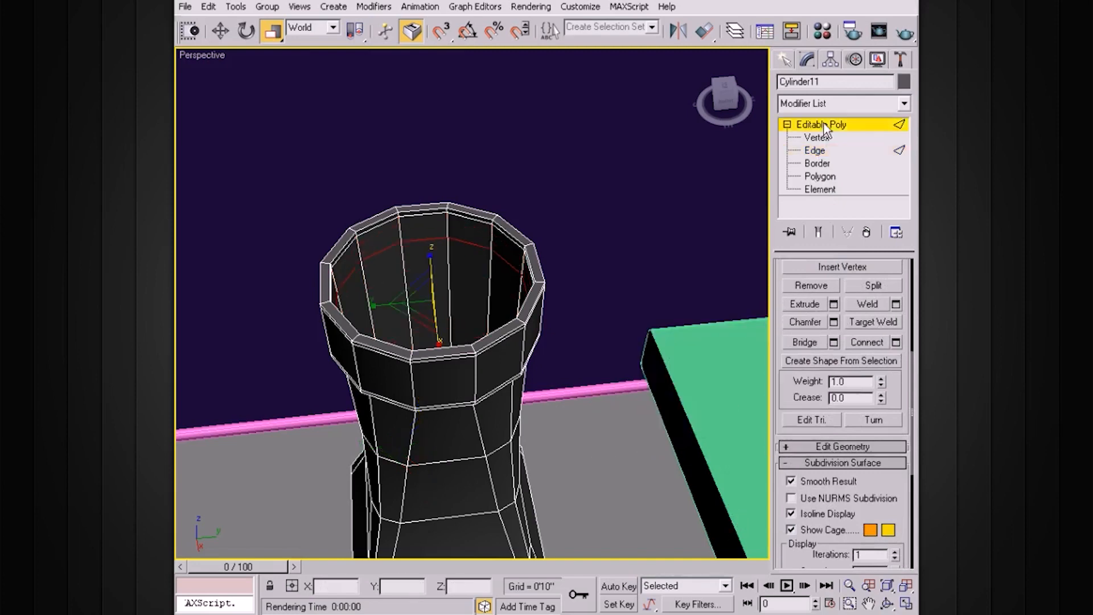
left_click(791, 531)
middle_click_drag(647, 433, 639, 403, "alt")
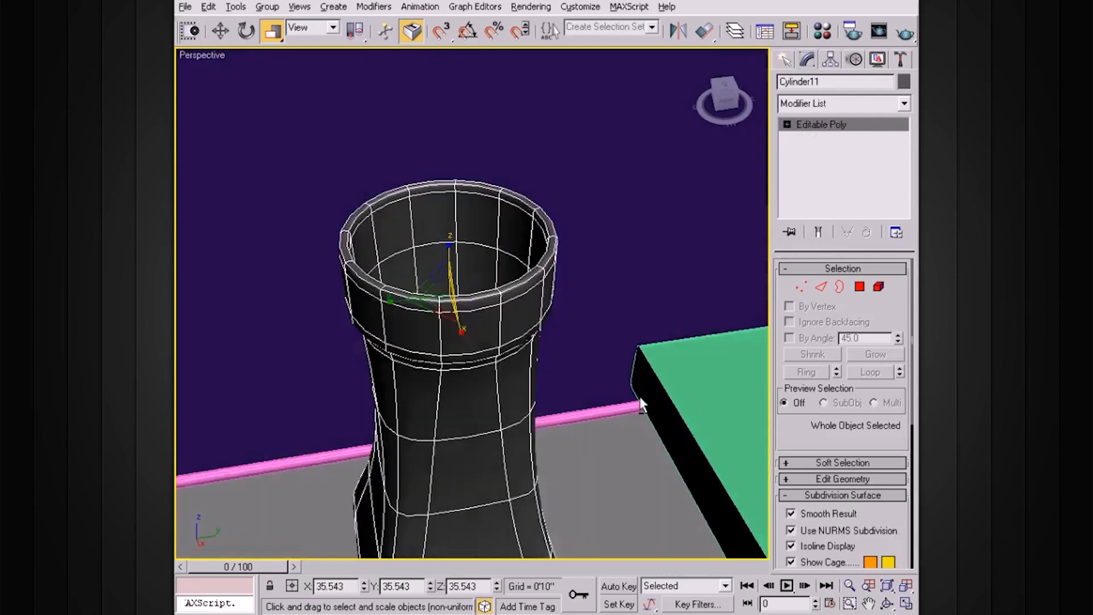
scroll(630, 398, "down", 4)
left_click(606, 456)
scroll(605, 456, "down", 4)
middle_click_drag(606, 457, 605, 418, "alt")
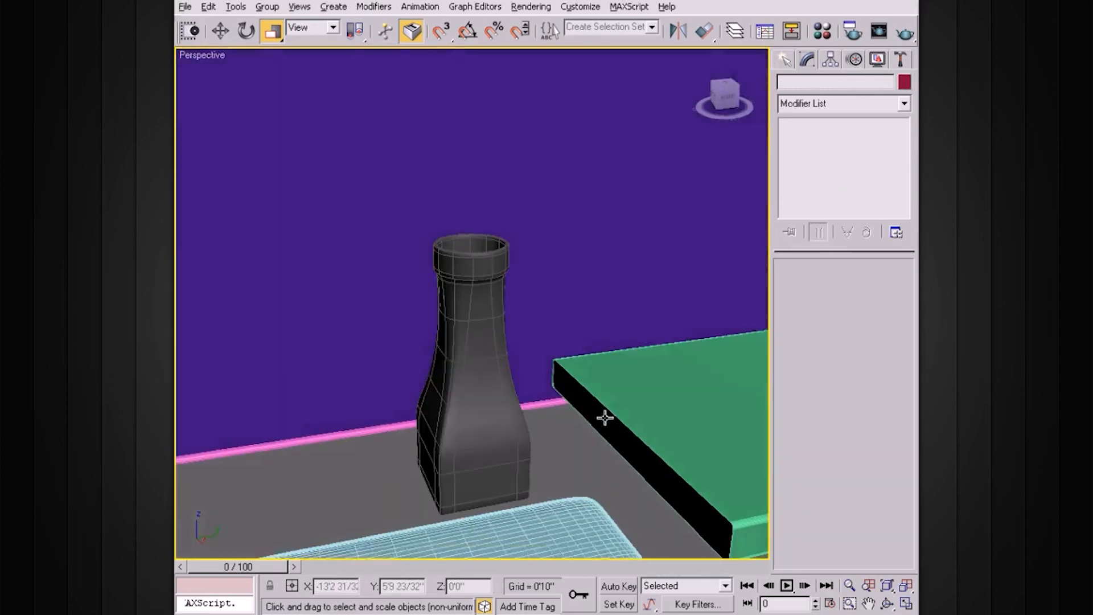
scroll(602, 418, "down", 7)
middle_click_drag(581, 436, 600, 420, "alt")
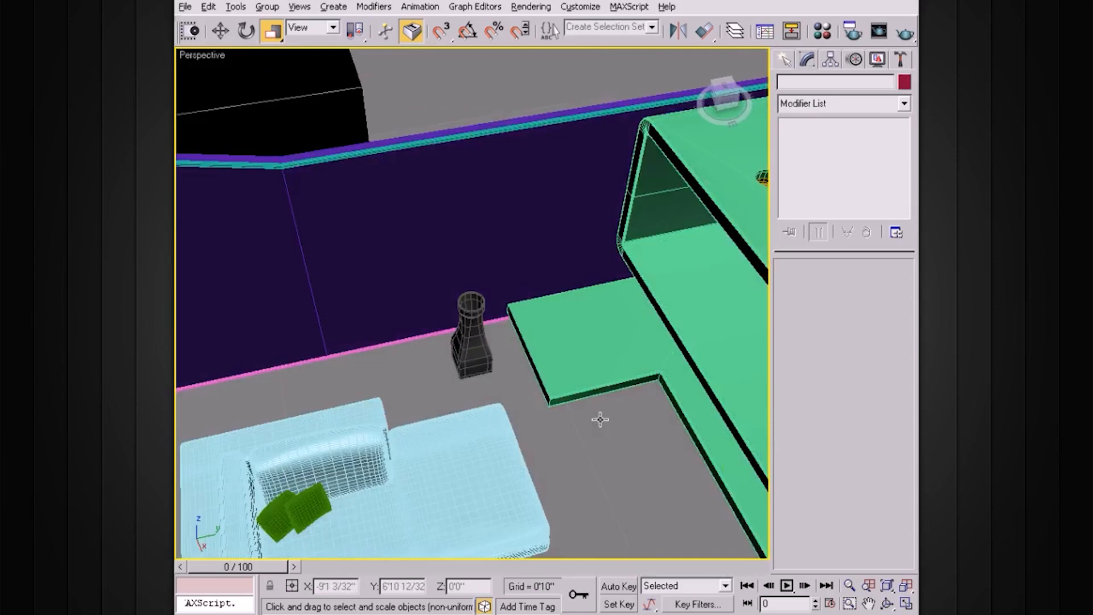
Start a Foliage object from AEC Extended and choose the Euphorbia, Large Succulent plant
scroll(600, 420, "up", 2)
left_click(786, 59)
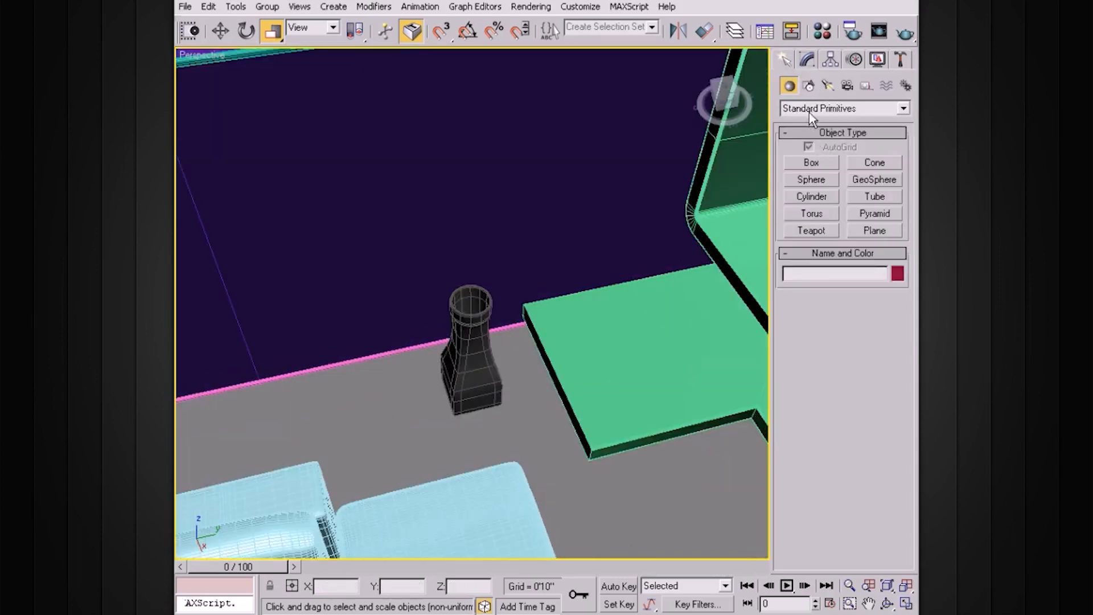
left_click(809, 111)
left_click(811, 224)
left_click(810, 164)
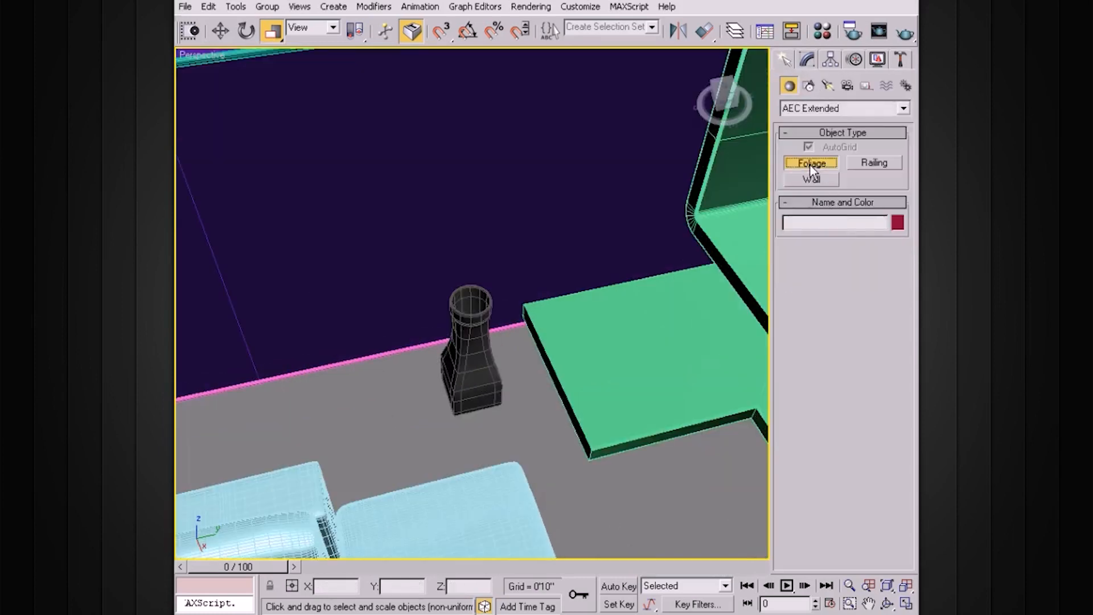
left_click_drag(892, 327, 907, 412)
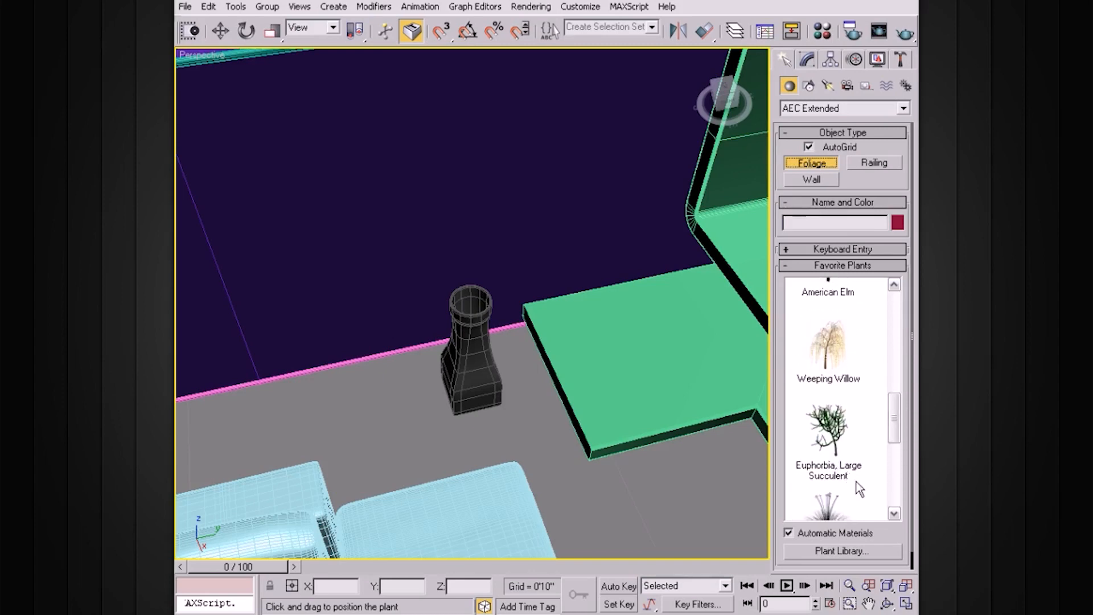
mouse_move(898, 428)
left_mouse_down()
mouse_move(898, 379)
mouse_move(897, 420)
left_mouse_up()
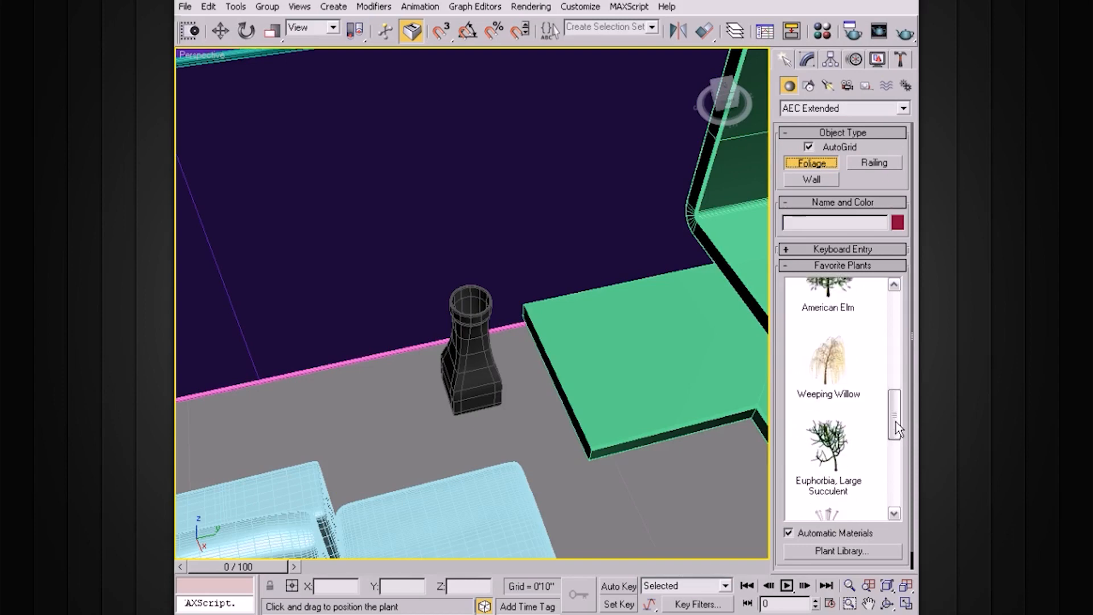
left_click(826, 455)
Try to place the Euphorbia in the vase's opening at its original size, and undo the placement
middle_click_drag(523, 340, 529, 369, "alt")
scroll(532, 371, "up", 3)
left_click(475, 363)
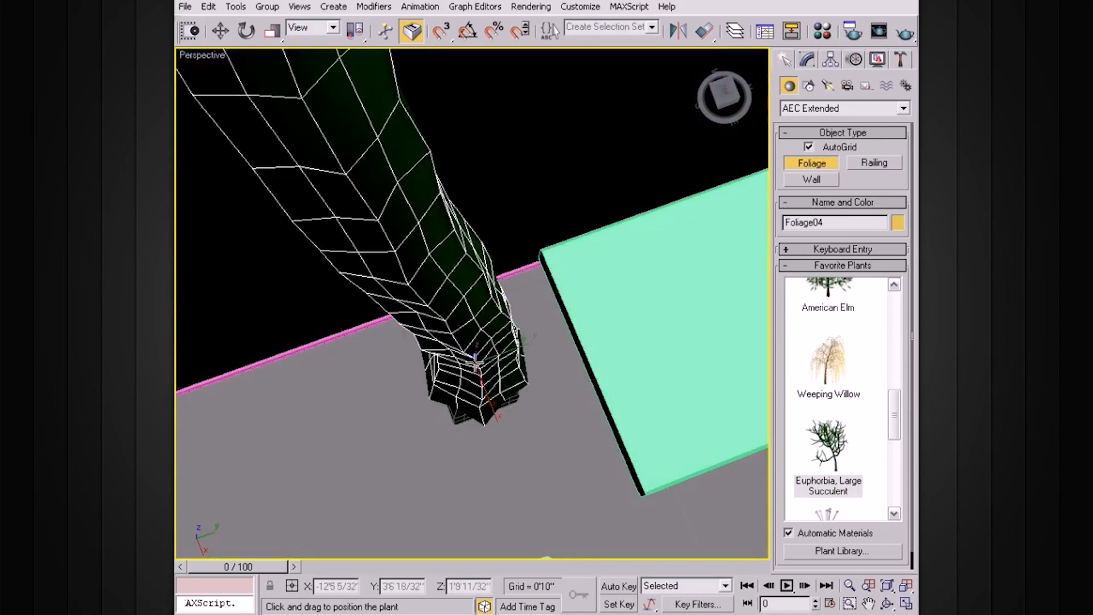
key("ctrl+z")
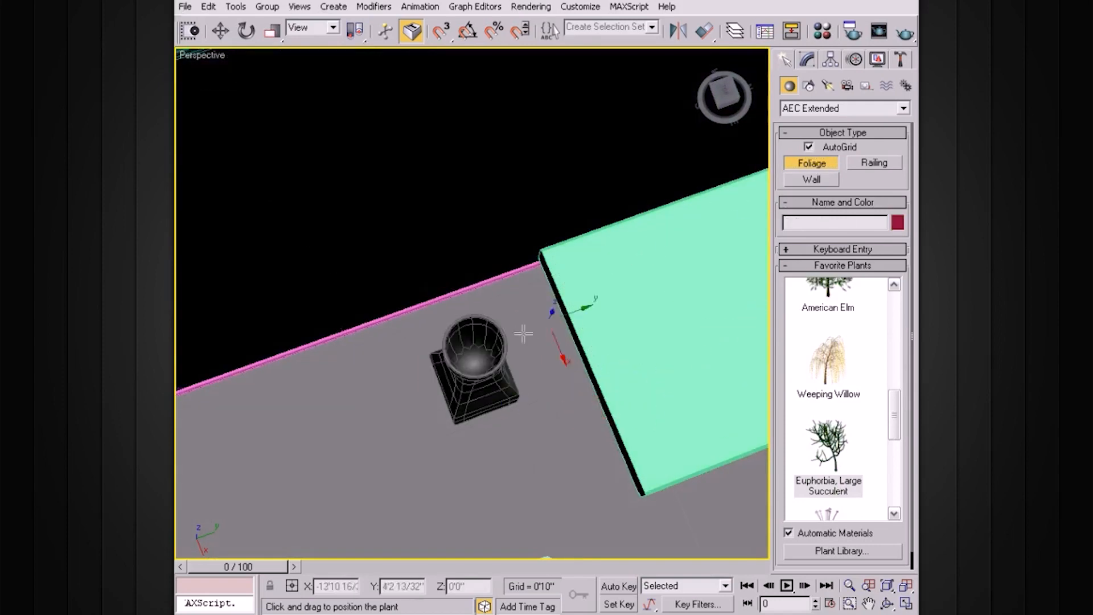
Place the Euphorbia inside the vase's cavity and set its height to 4'0" and pruning to 1.0
left_click(473, 360)
middle_click_drag(591, 370, 620, 367, "alt")
left_click(807, 61)
left_click_drag(898, 292, 891, 349)
middle_click_drag(676, 312, 652, 293, "alt")
left_click_drag(900, 303, 899, 275)
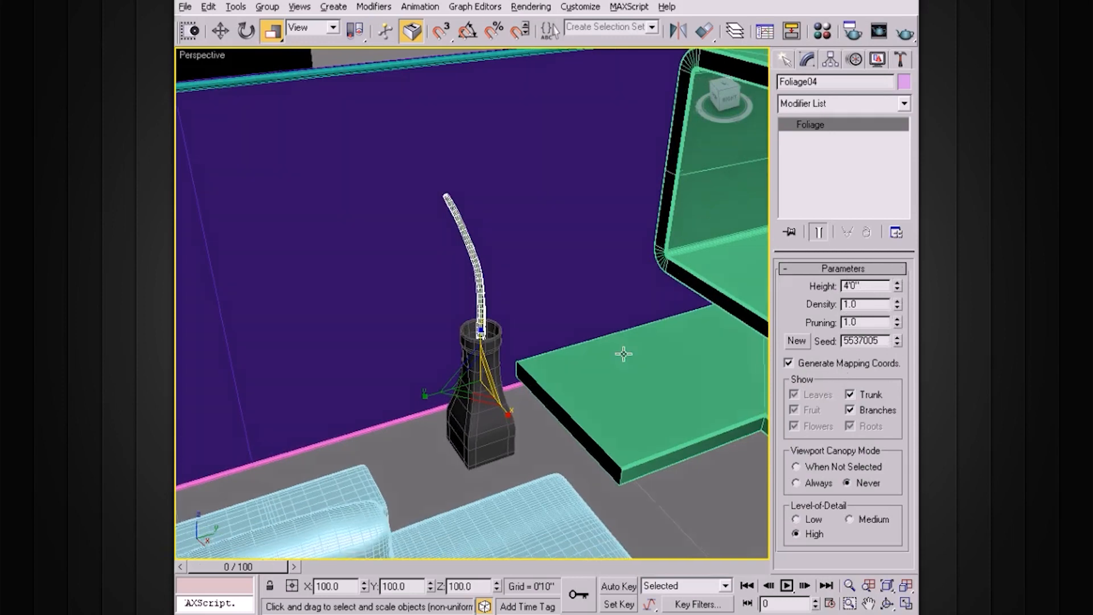
Raise the plant's seed to 5537009 to get a different branch arrangement
middle_click_drag(623, 354, 622, 346, "alt")
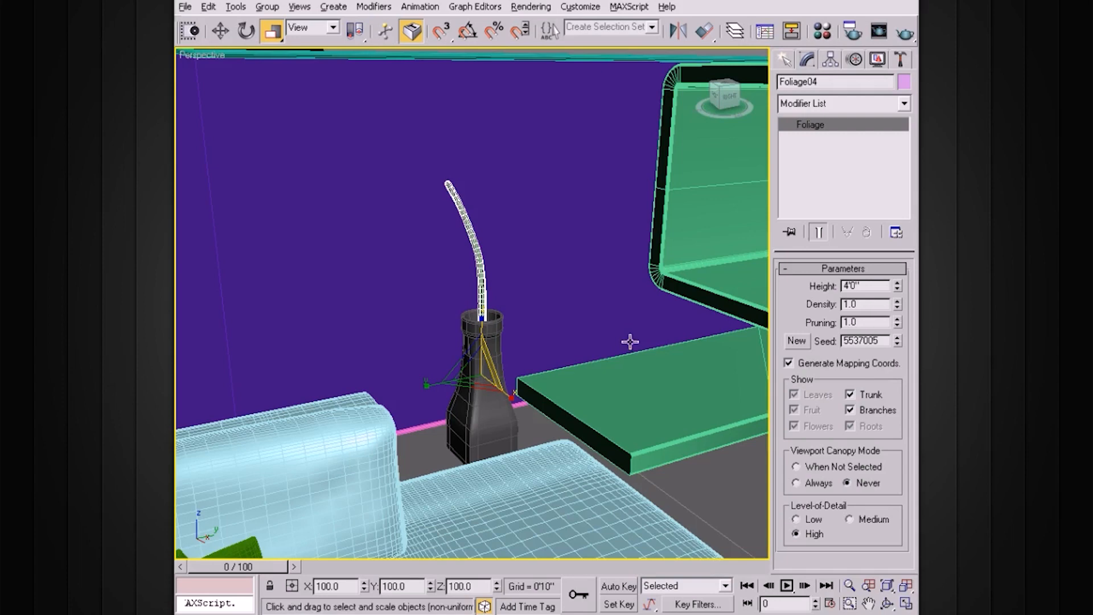
left_click(898, 338)
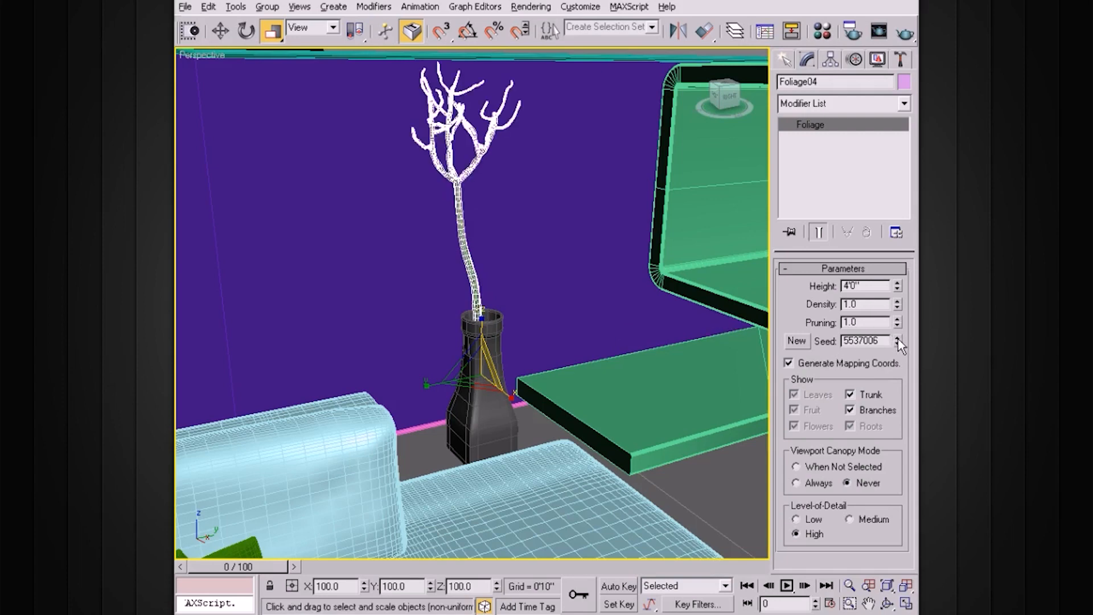
left_click(898, 338)
left_click(898, 338)
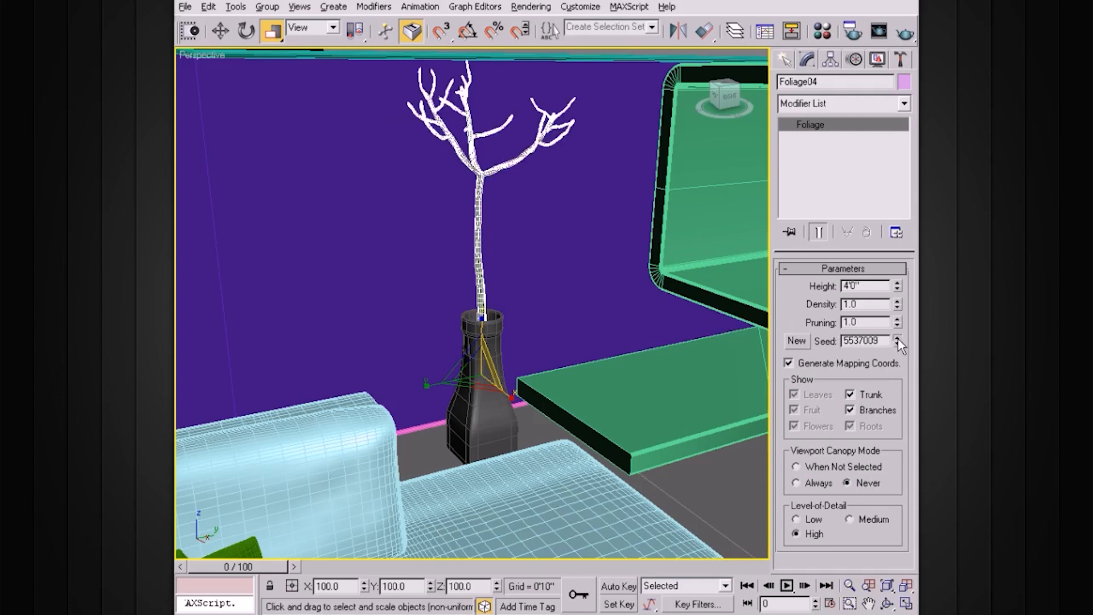
Rotate the plant about its vertical axis so its branches spread in a different direction
middle_click_drag(623, 302, 573, 359, "alt")
key("e")
left_click_drag(523, 403, 439, 400)
Move the plant down into the vase to Z 1'2 23/32" and adjust its sideways position within the neck
key("w")
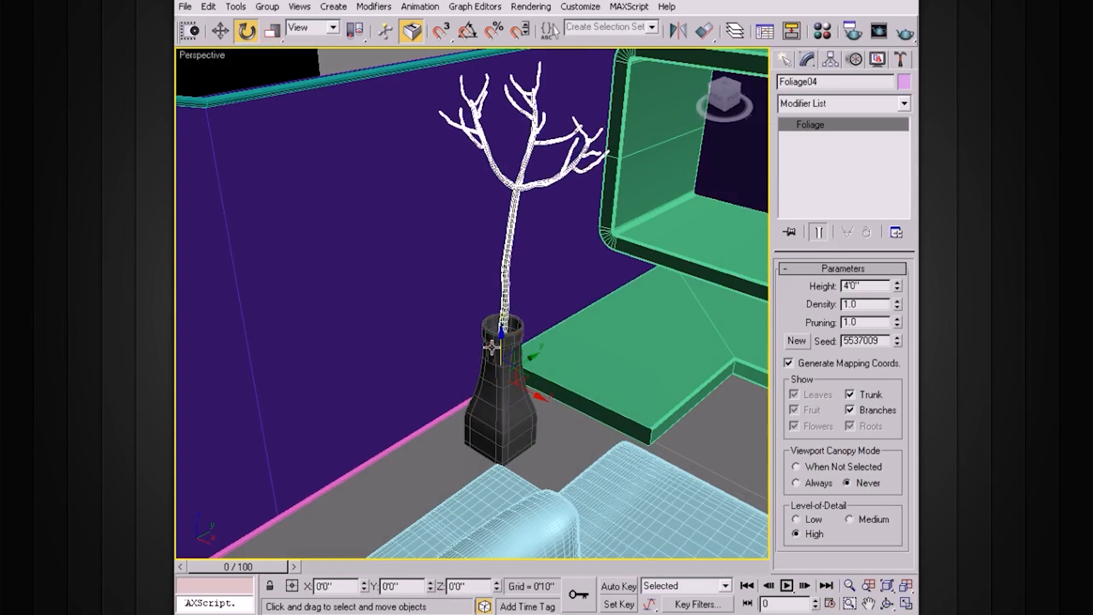
left_click_drag(504, 336, 498, 358)
mouse_move(499, 357)
middle_mouse_down("alt")
mouse_move(527, 329)
mouse_move(510, 325)
mouse_move(505, 342)
middle_mouse_up("alt")
left_click_drag(501, 390, 501, 399)
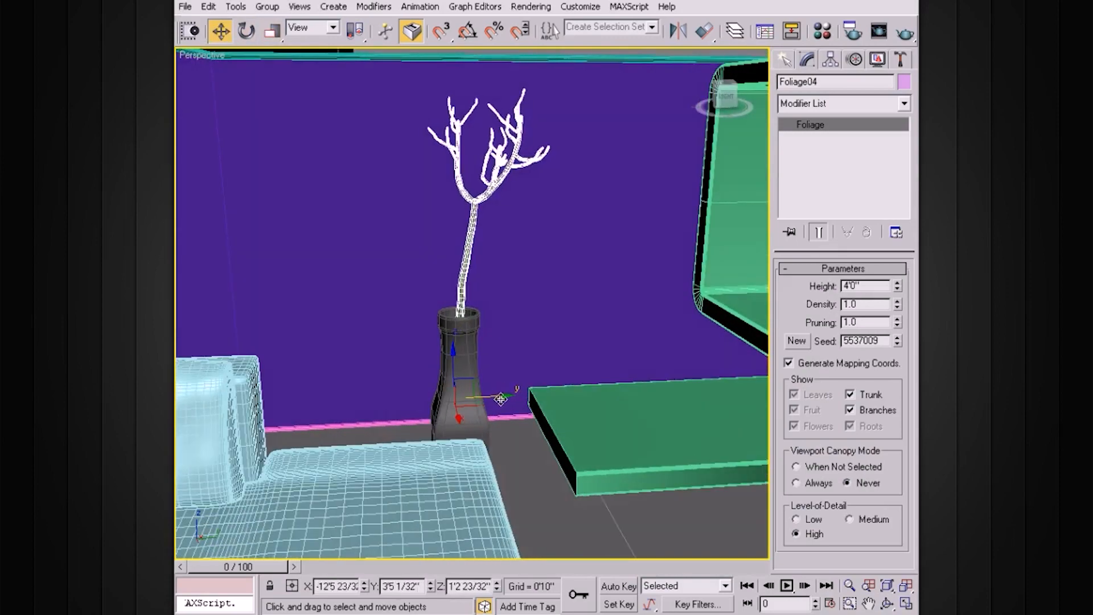
middle_click_drag(500, 398, 573, 371, "alt")
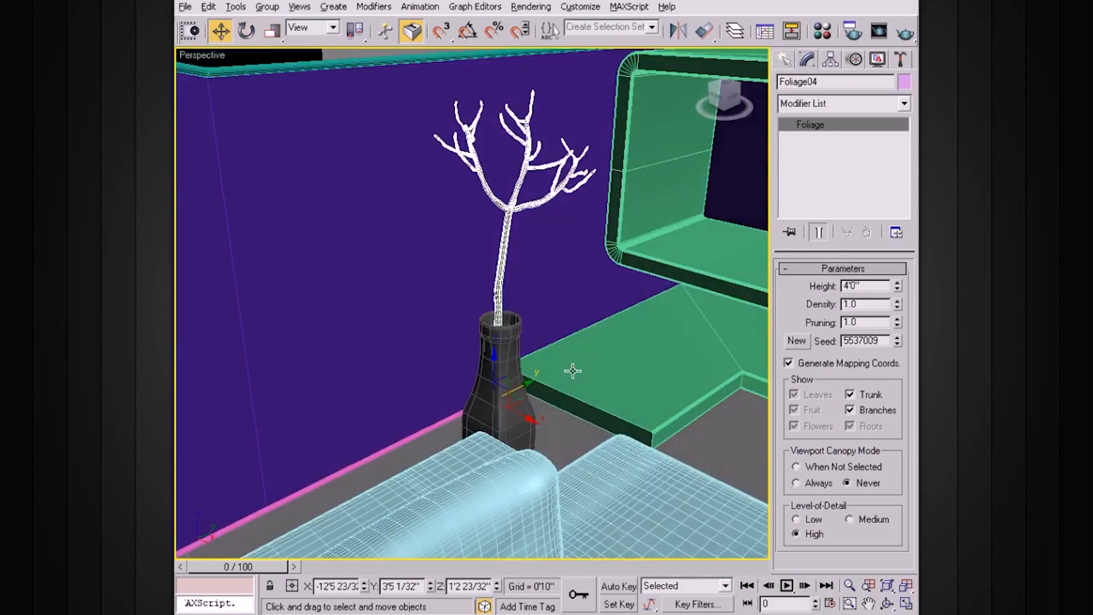
Reduce the plant's pruning to 0.7 to add more branches
left_click(898, 308)
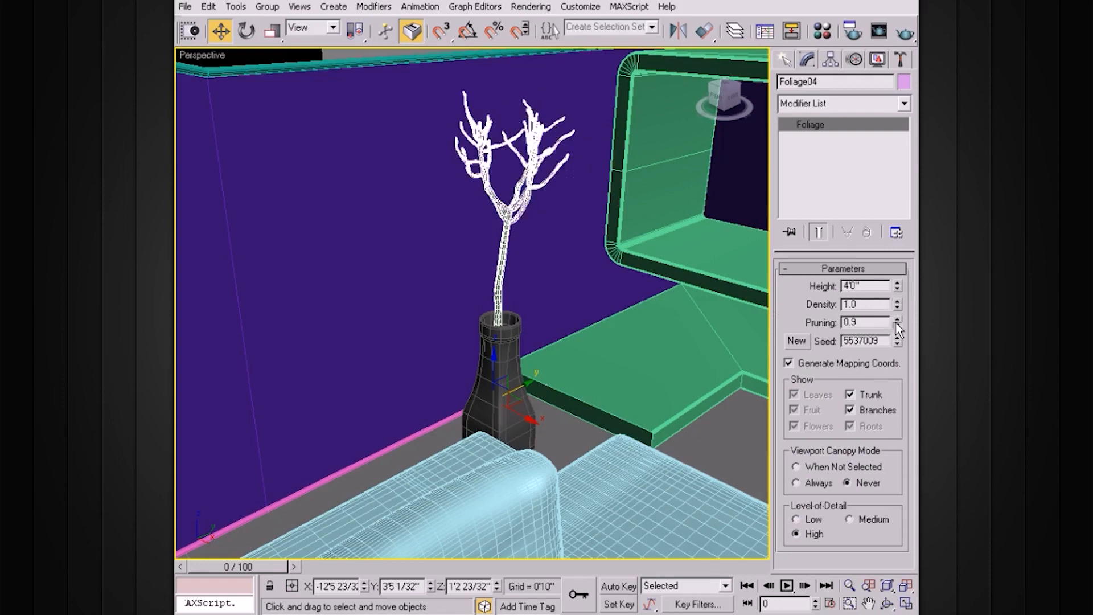
left_click(898, 324)
left_click(897, 325)
left_click(898, 325)
Rotate the branched plant in the vase to about -56.5 degrees on Z, restoring the earlier room view
middle_click_drag(550, 261, 567, 347, "alt")
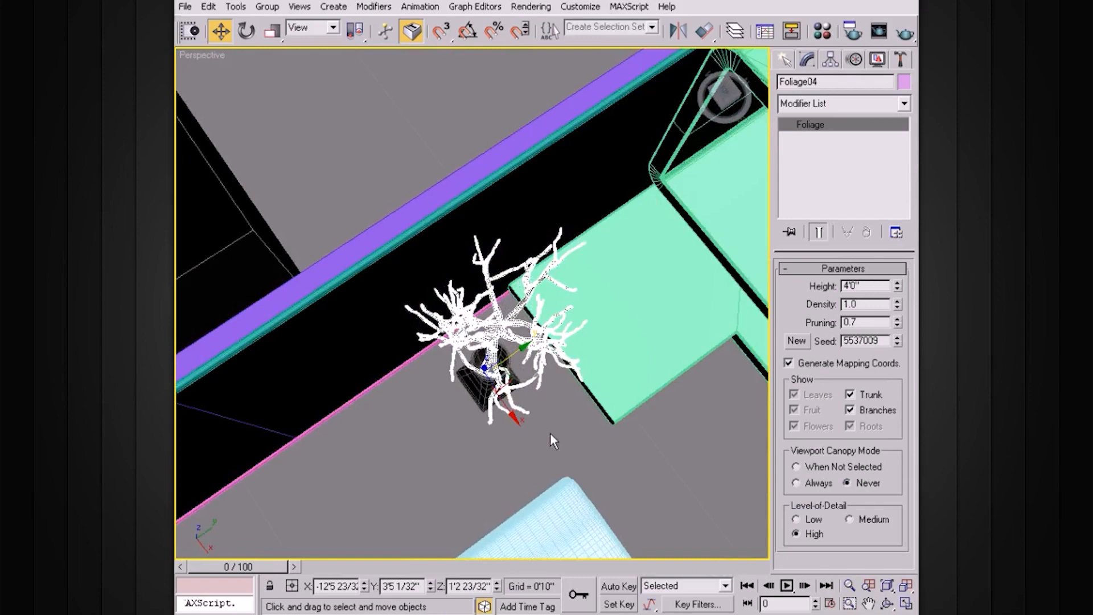
key("e")
left_click_drag(522, 404, 515, 412)
key("shift+z")
key("shift+z")
key("shift+z")
key("shift+z")
key("shift+z")
key("shift+z")
key("shift+z")
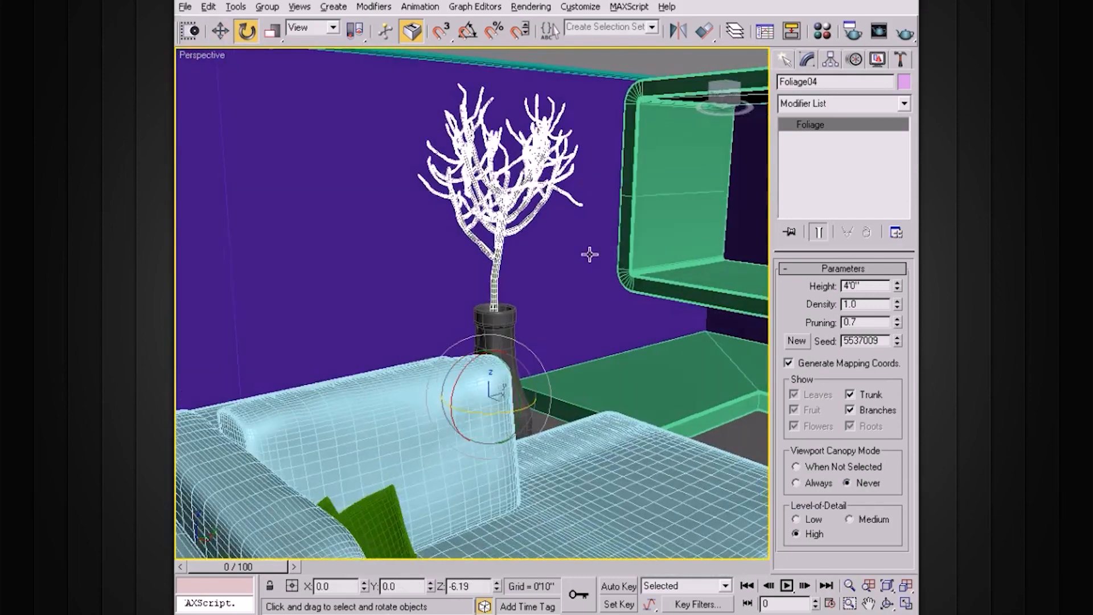
key("shift+z")
left_click(552, 117)
middle_click_drag(559, 189, 531, 223, "alt")
left_click(513, 239)
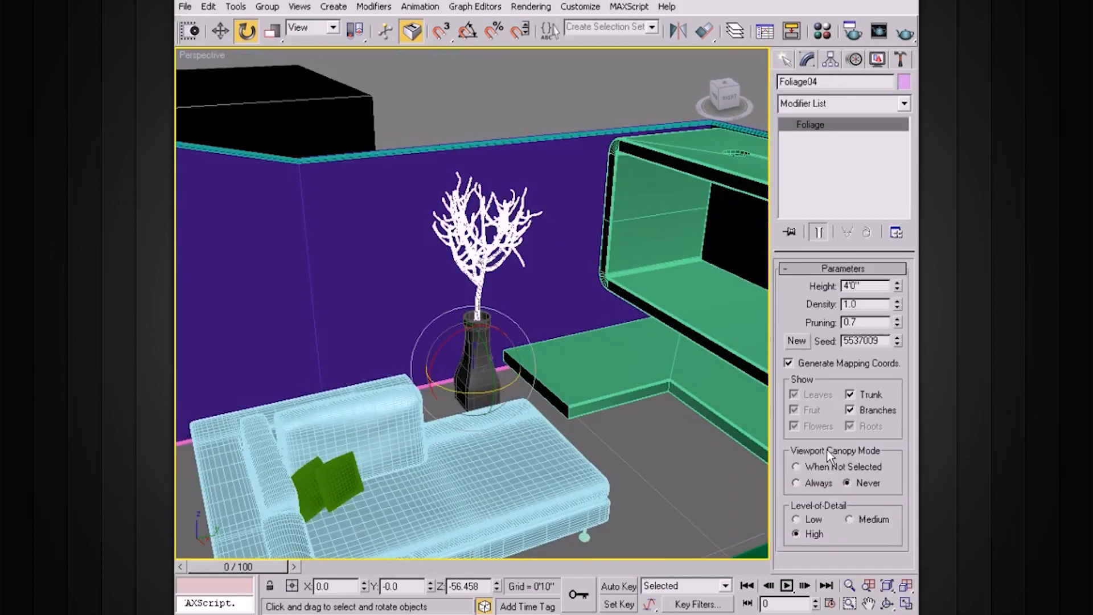
Deselect the plant, hide the edged faces and examine the vase and plant beside the sofa from several angles
left_click(458, 85)
middle_click_drag(542, 146, 525, 139, "alt")
mouse_move(541, 176)
middle_mouse_down("alt")
mouse_move(601, 209)
mouse_move(627, 210)
mouse_move(517, 215)
mouse_move(606, 225)
mouse_move(535, 227)
mouse_move(581, 222)
mouse_move(569, 217)
mouse_move(583, 251)
mouse_move(506, 242)
mouse_move(535, 246)
mouse_move(564, 274)
mouse_move(596, 271)
mouse_move(542, 276)
mouse_move(459, 316)
middle_mouse_up("alt")
middle_click_drag(397, 340, 387, 356)
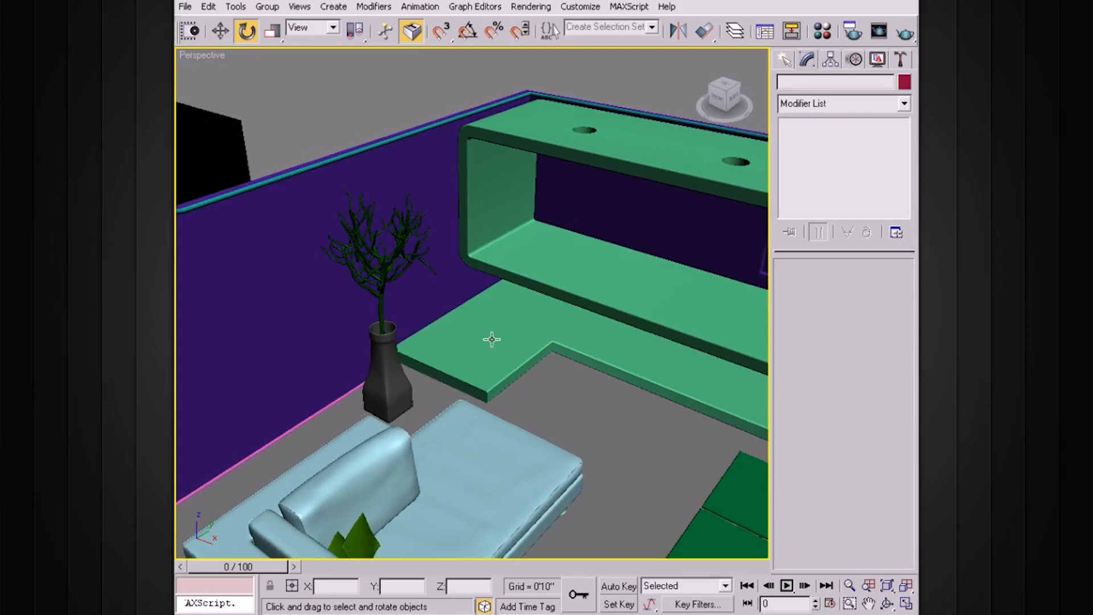
scroll(502, 354, "down", 3)
middle_click_drag(510, 354, 376, 267, "alt")
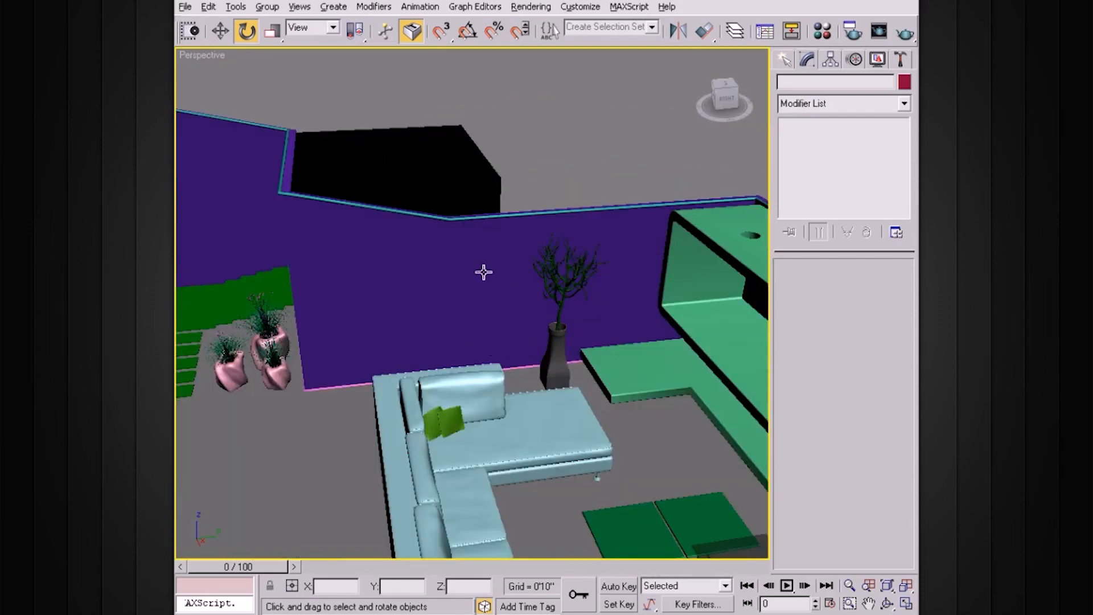
middle_click_drag(483, 272, 521, 289, "alt")
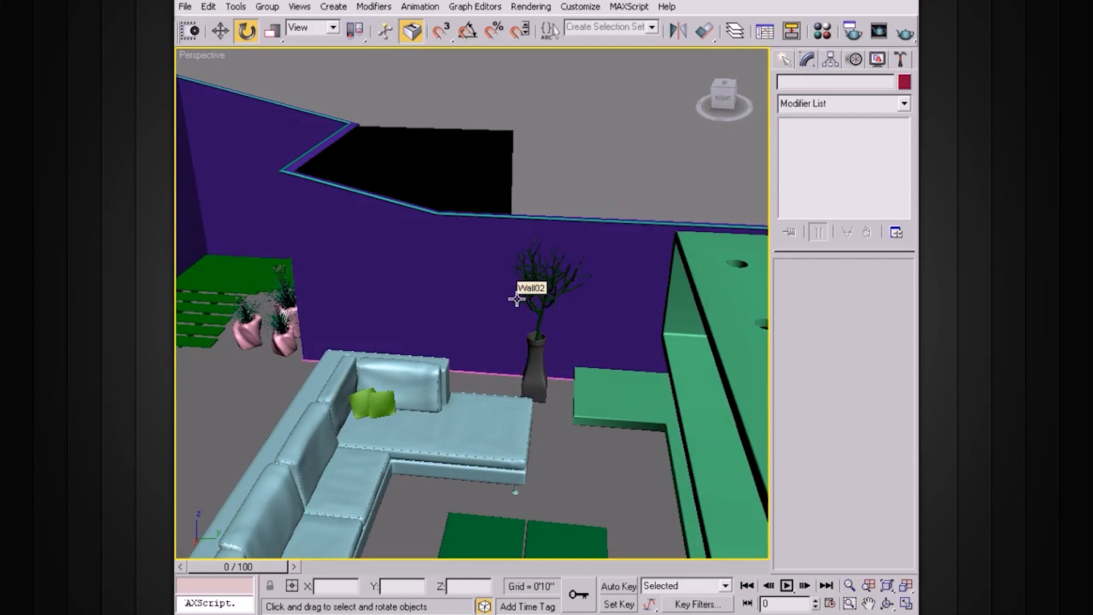
middle_click_drag(515, 294, 596, 307, "alt")
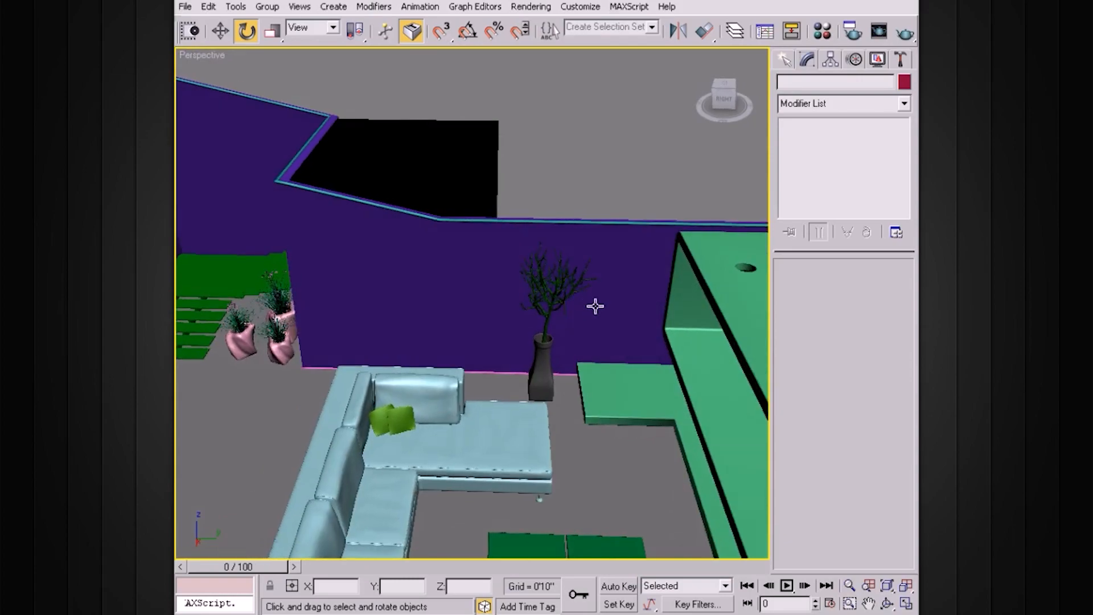